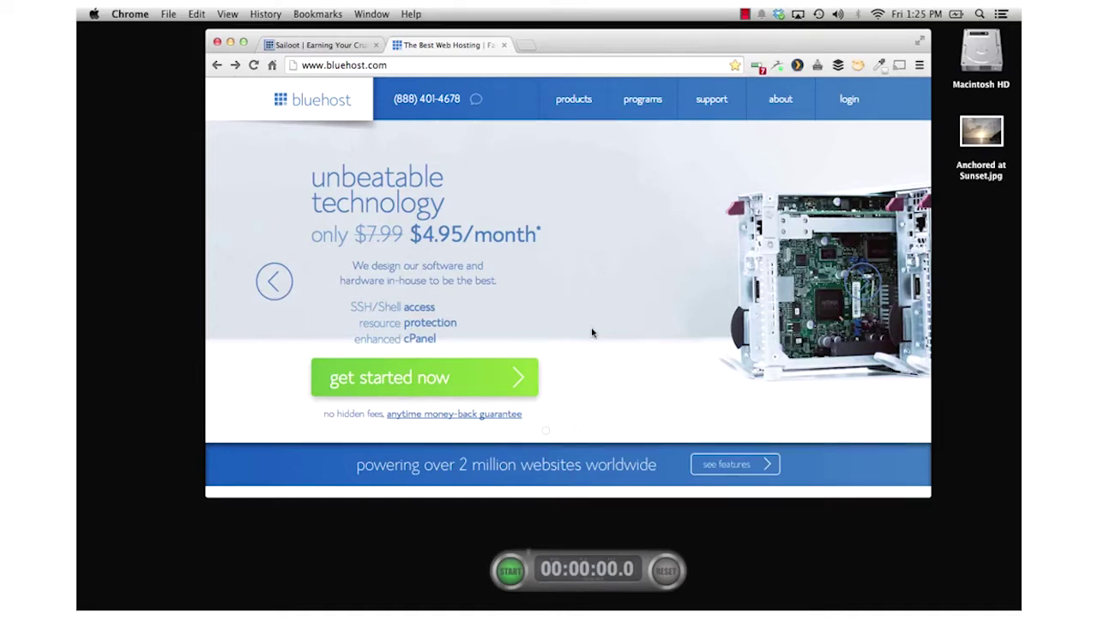
- Open Bluehost's sign-up page with new-domain and existing-domain options, and start the stopwatch
click(461, 372)
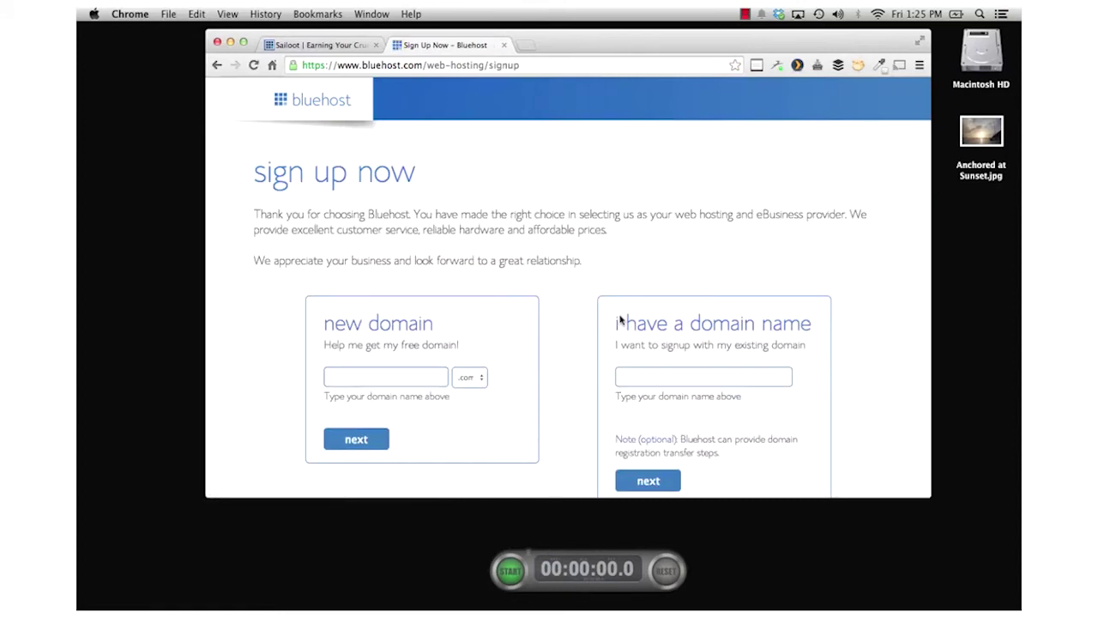
scroll(549, 272, down, 2)
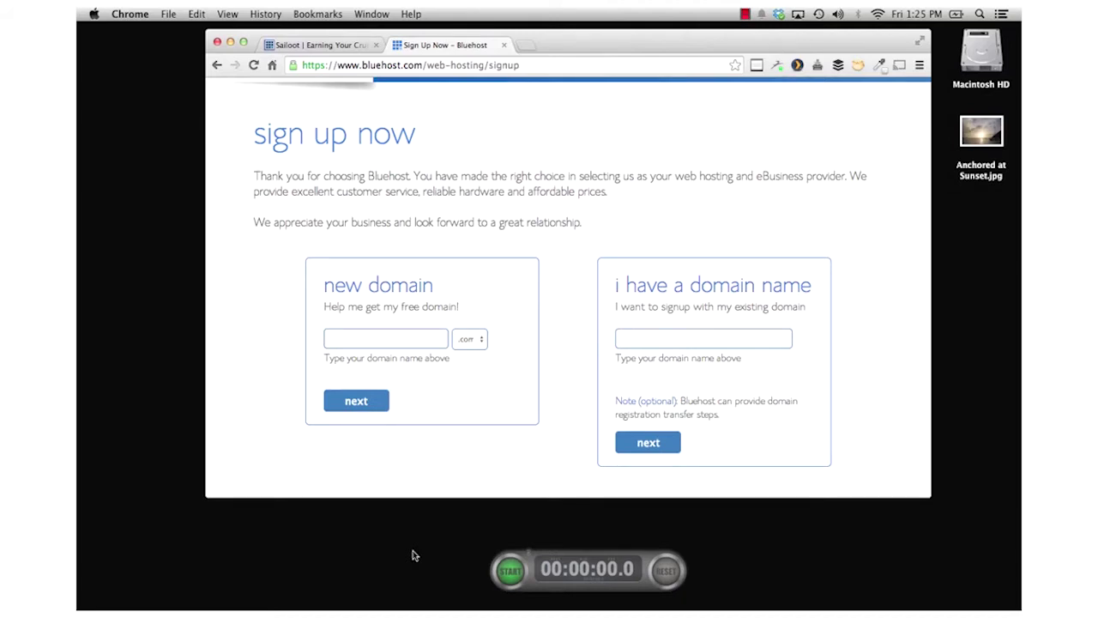
scroll(504, 468, up, 1)
scroll(504, 468, down, 1)
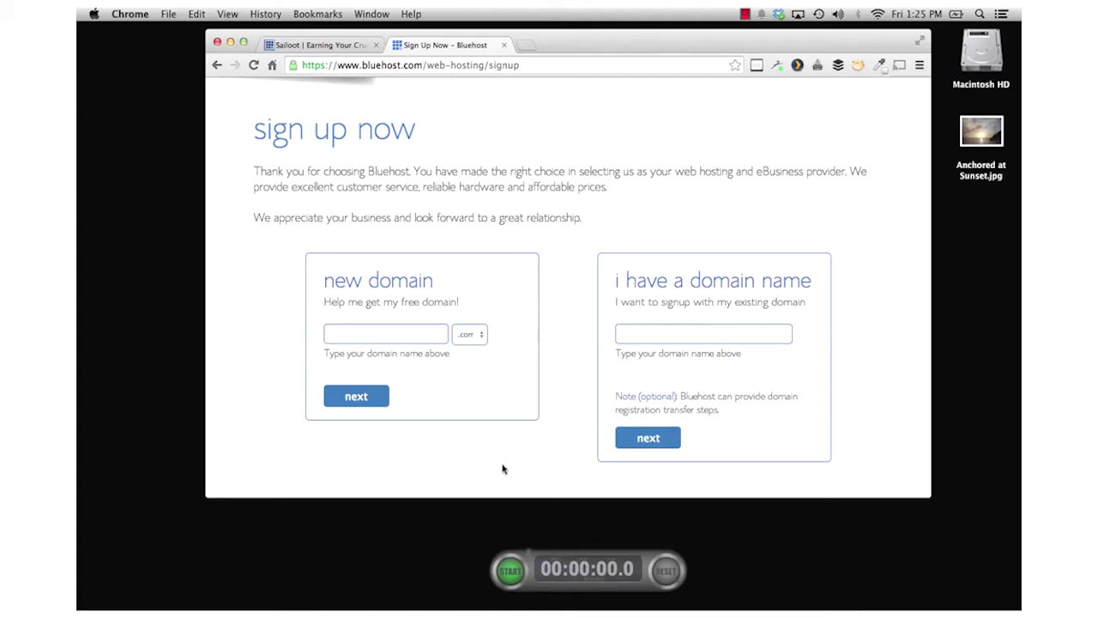
click(510, 576)
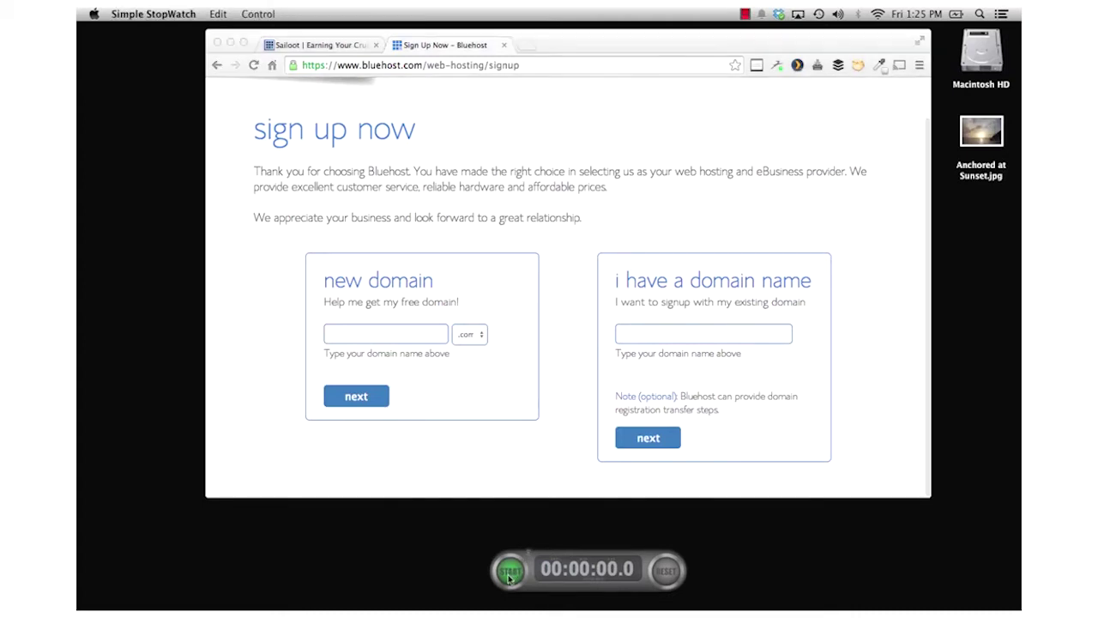
click(510, 577)
- Request the free domain examplesitebuild.com and scroll through the account information form
click(380, 334)
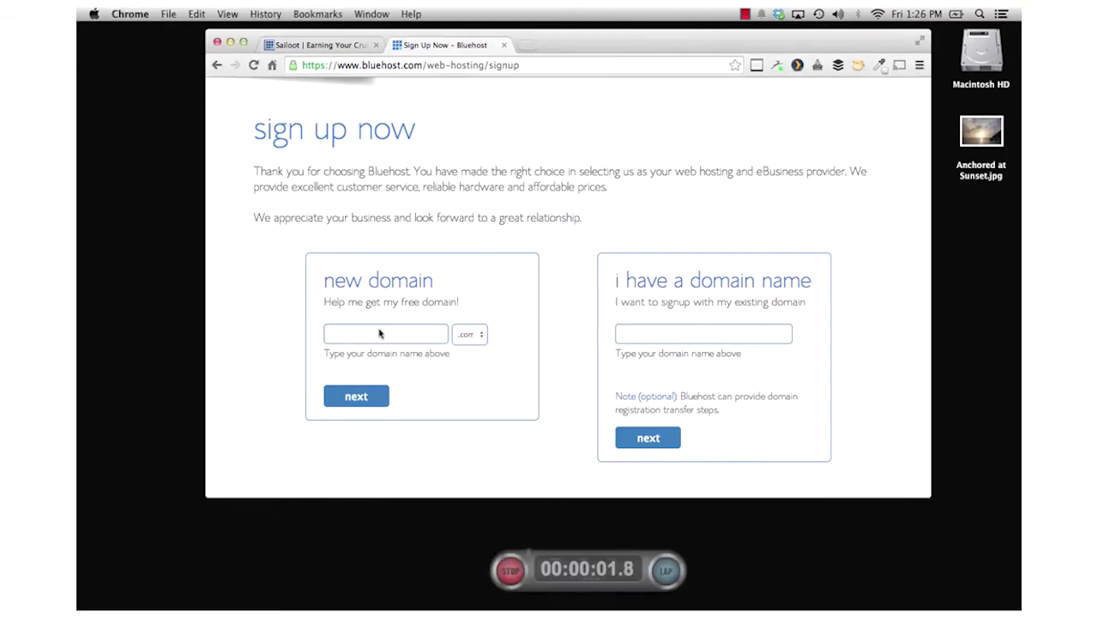
text(examplesitebuild)
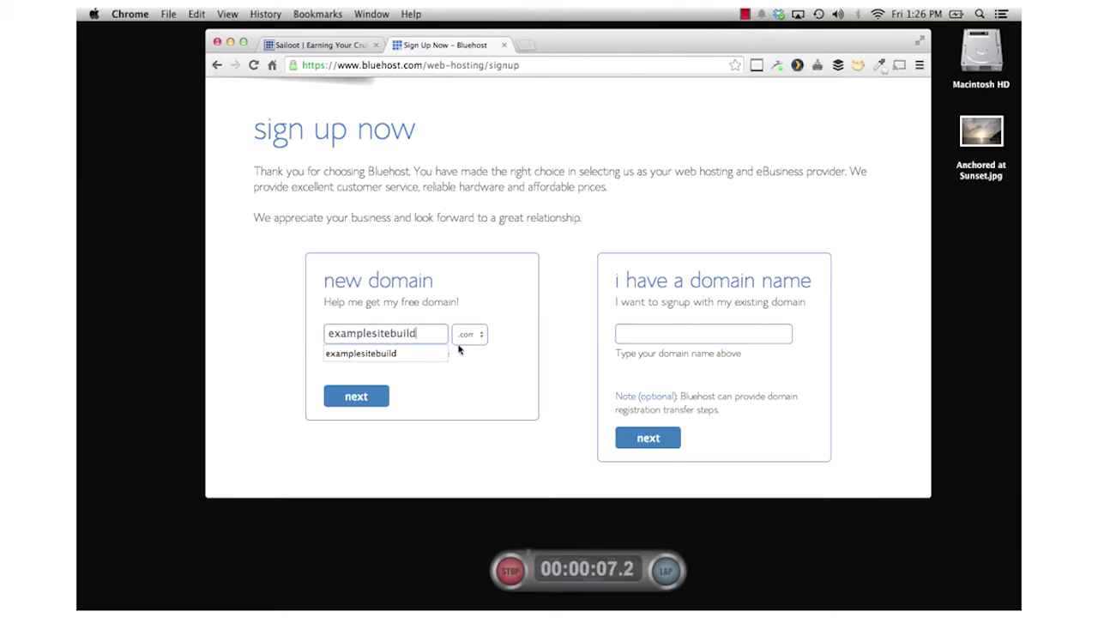
click(369, 395)
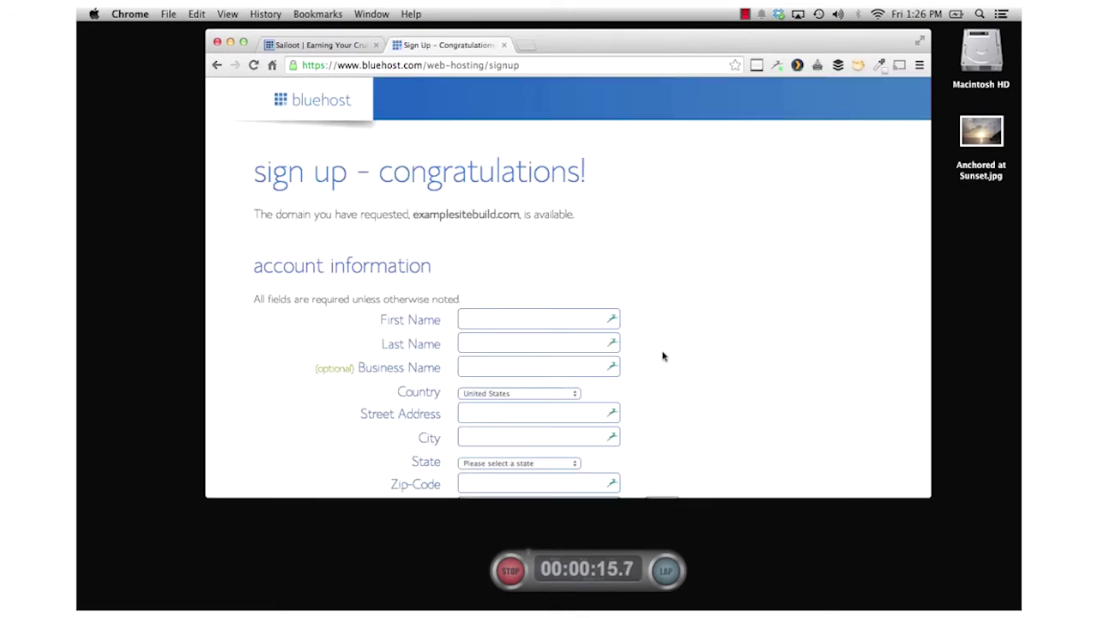
scroll(662, 357, down, 4)
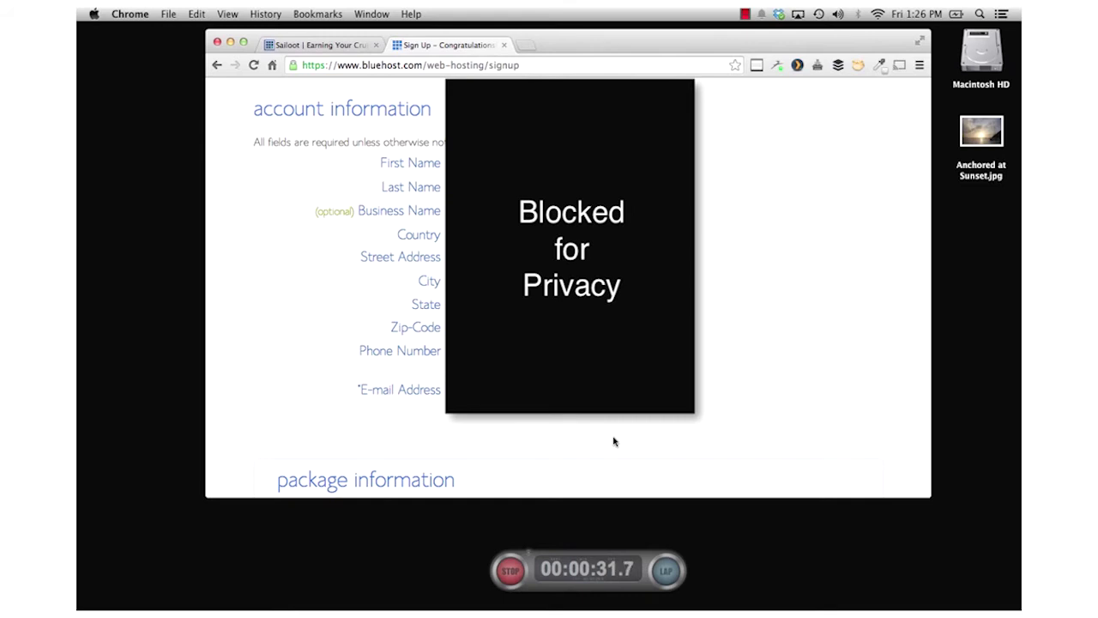
scroll(613, 441, down, 10)
- Keep the 36-month $4.95/mo account plan
scroll(613, 441, up, 1)
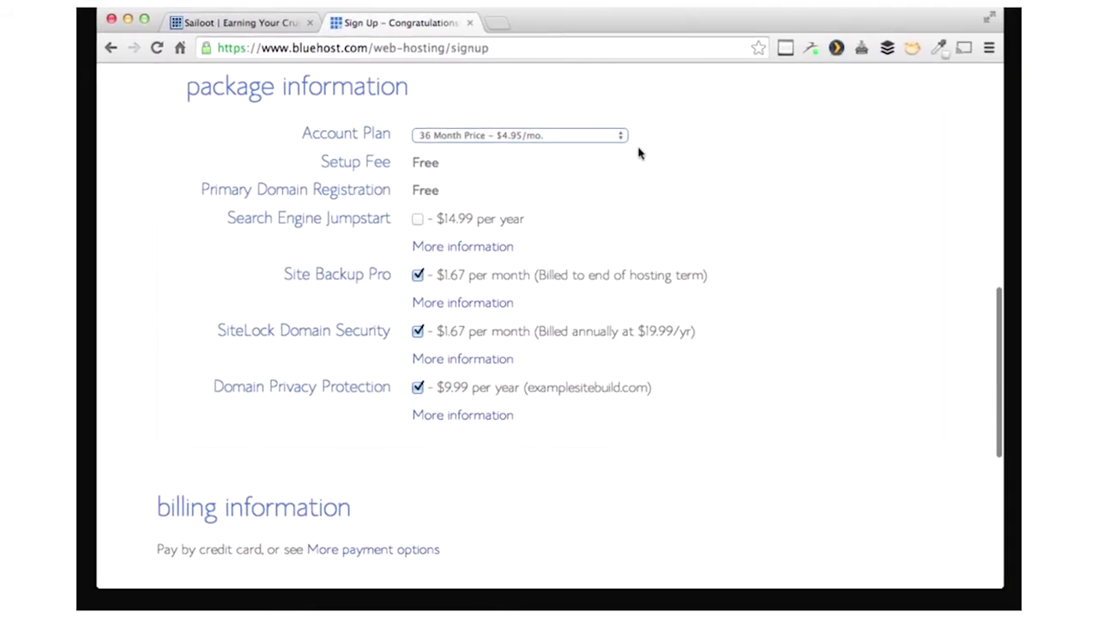
click(623, 138)
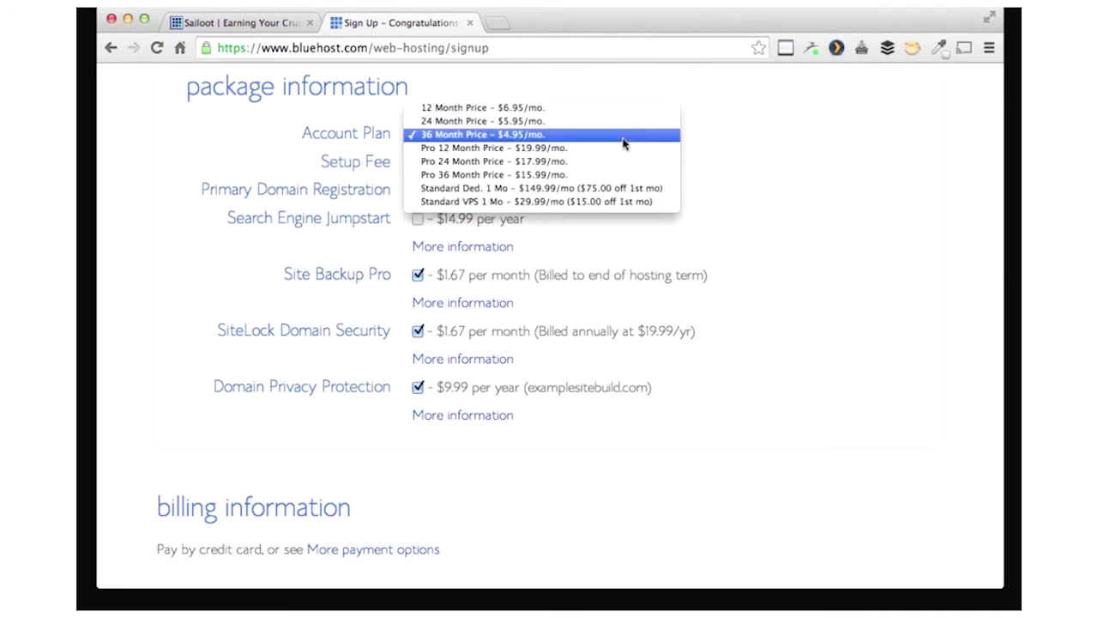
click(564, 136)
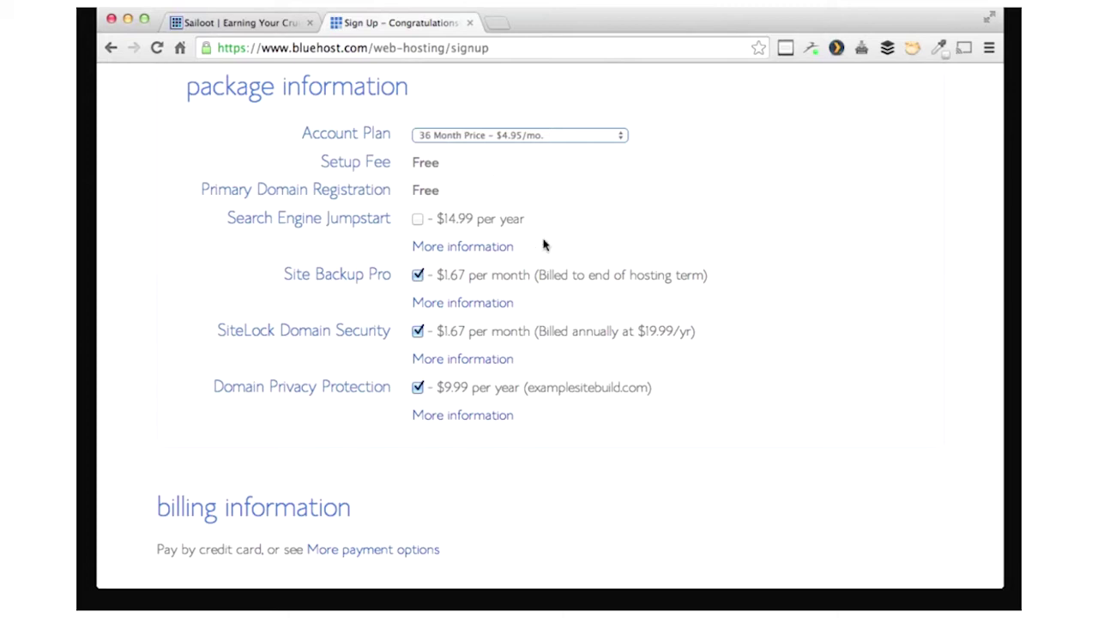
- Uncheck Site Backup Pro and SiteLock Domain Security, leaving only Domain Privacy Protection
click(418, 275)
click(418, 332)
click(418, 276)
click(418, 332)
click(418, 332)
click(417, 275)
- Enter the credit card billing details, dismiss the password-manager popups, and submit the form
scroll(547, 494, down, 5)
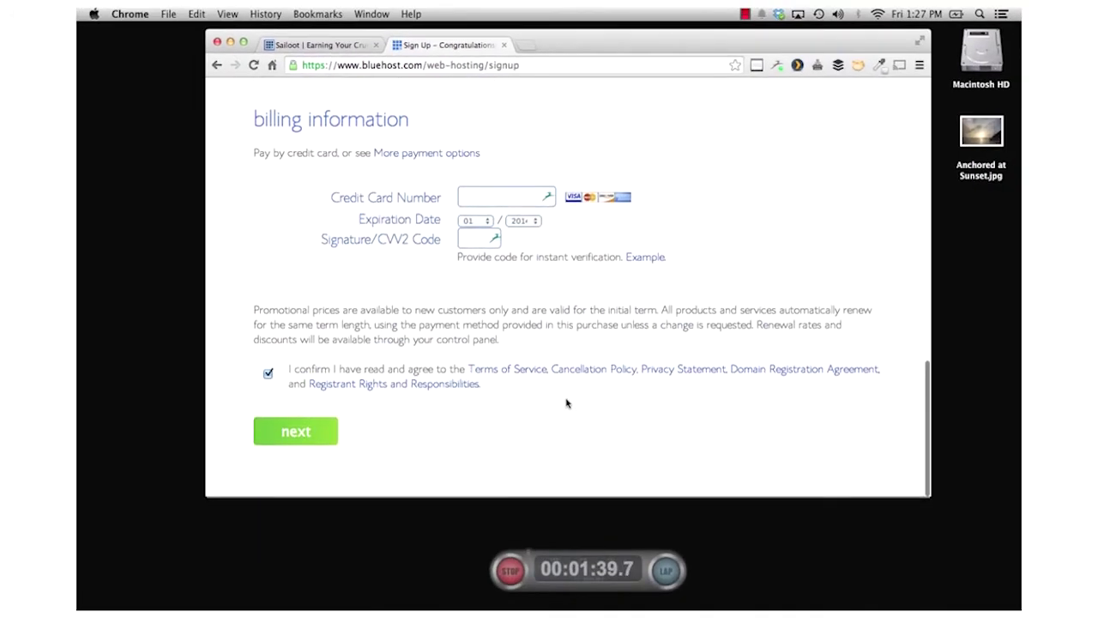
click(496, 198)
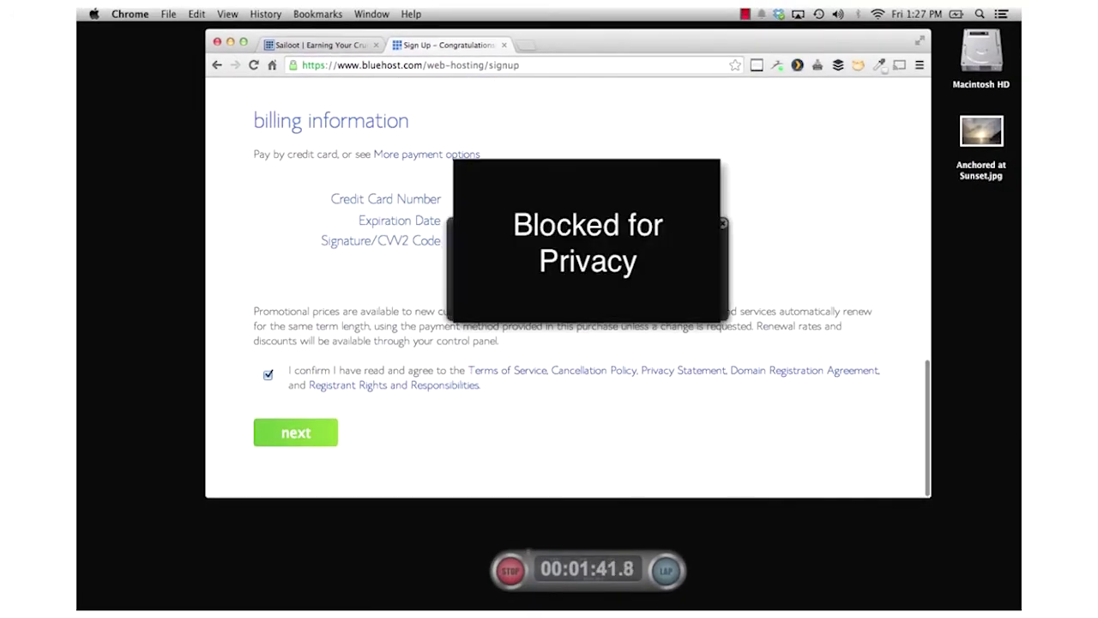
key(Return)
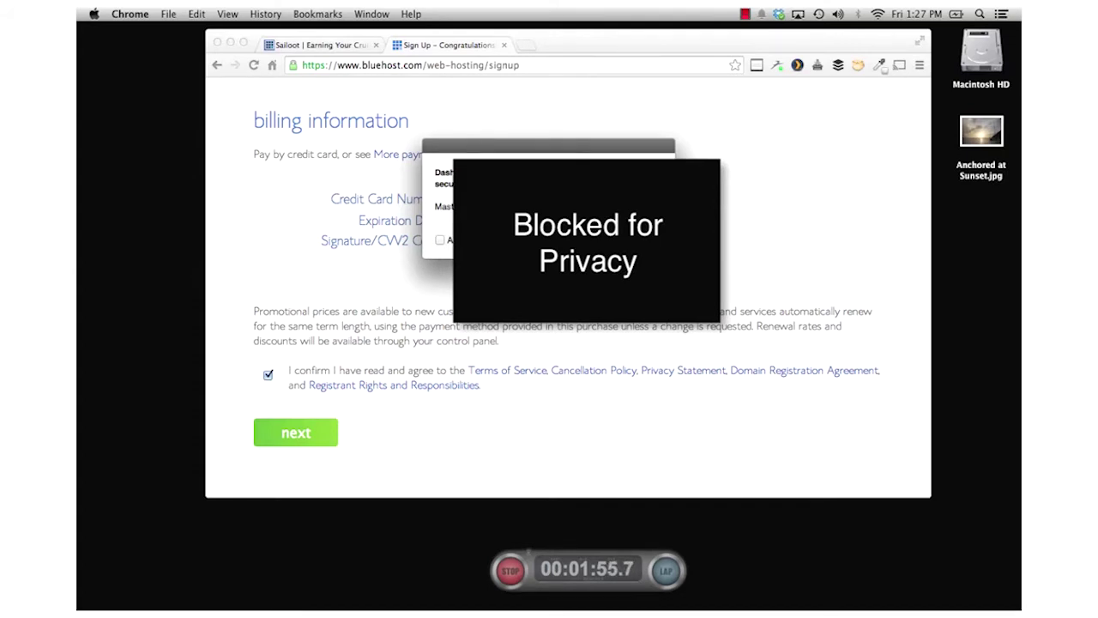
key(Return)
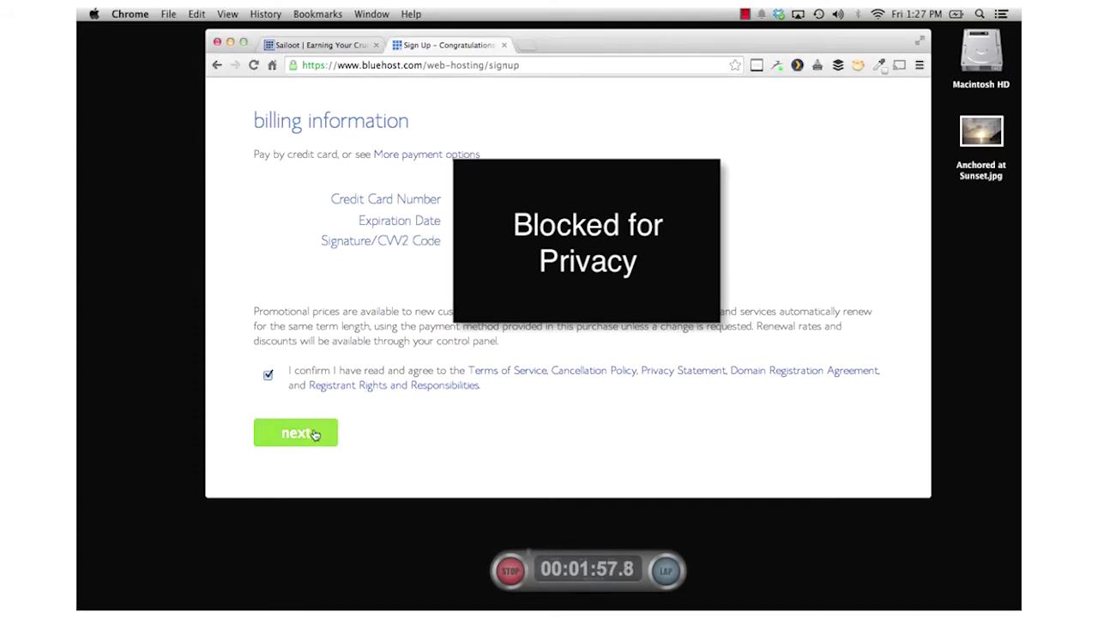
click(314, 433)
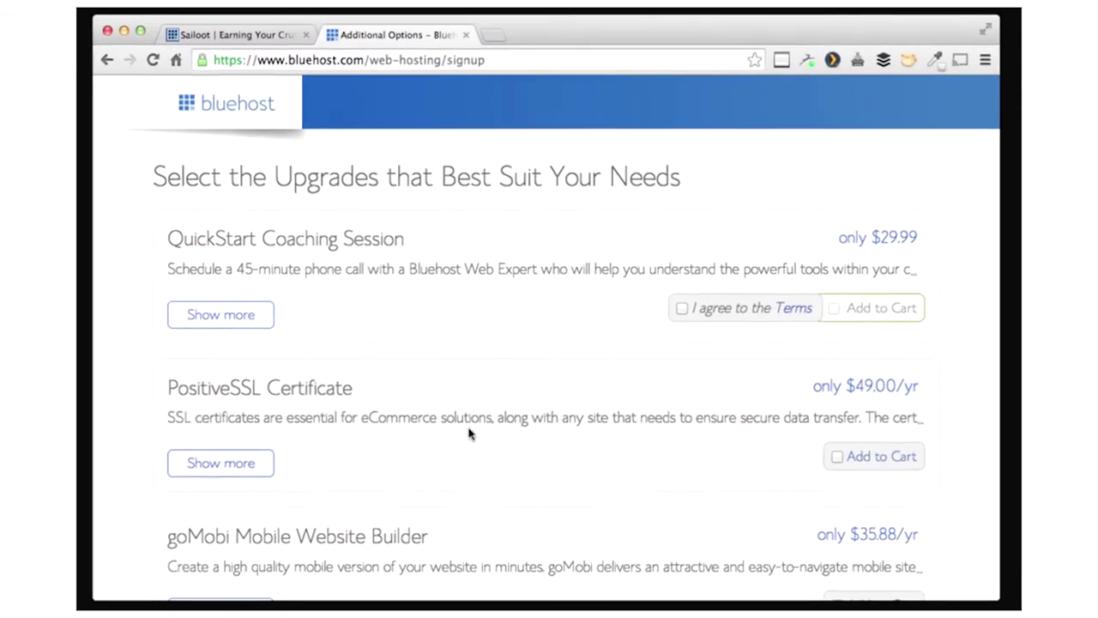
- Complete the purchase with no upgrades and go to the password-creation page
scroll(487, 289, down, 10)
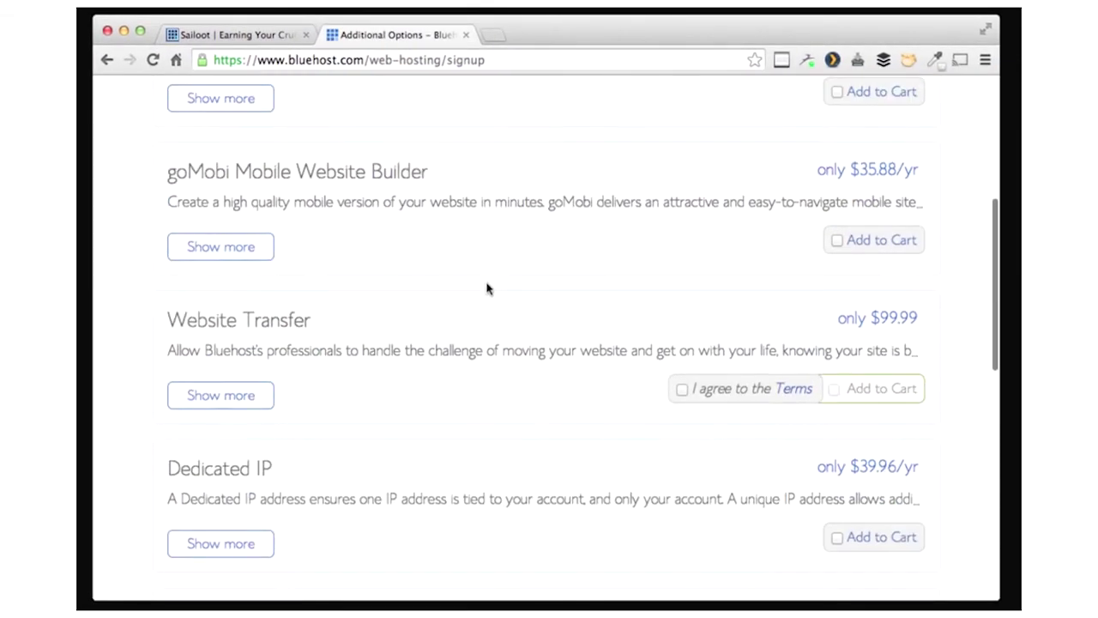
scroll(486, 289, down, 10)
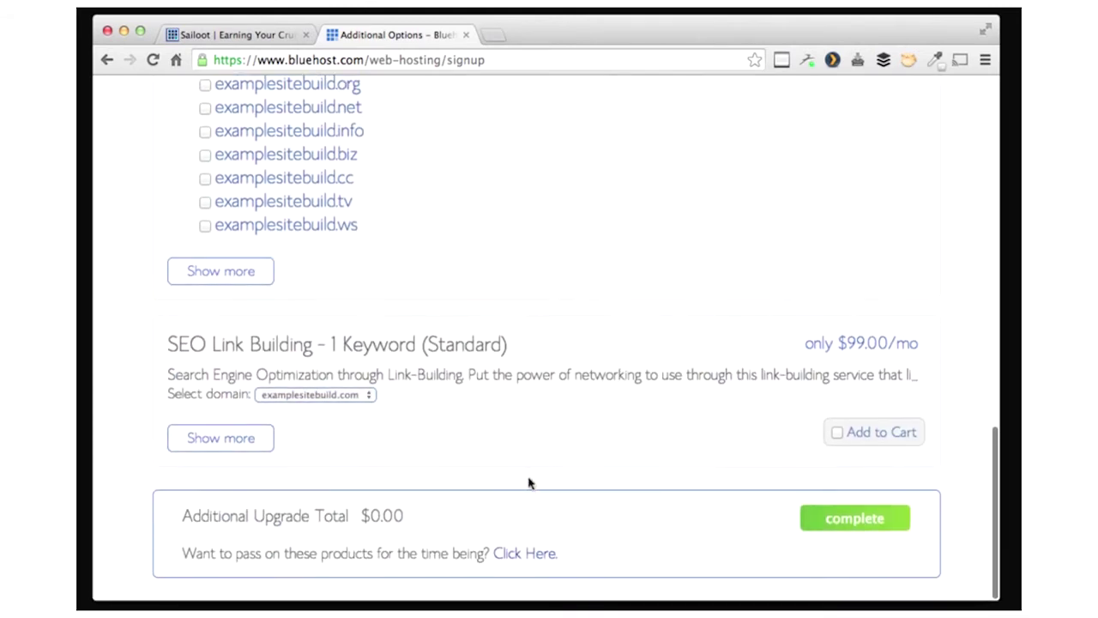
click(840, 532)
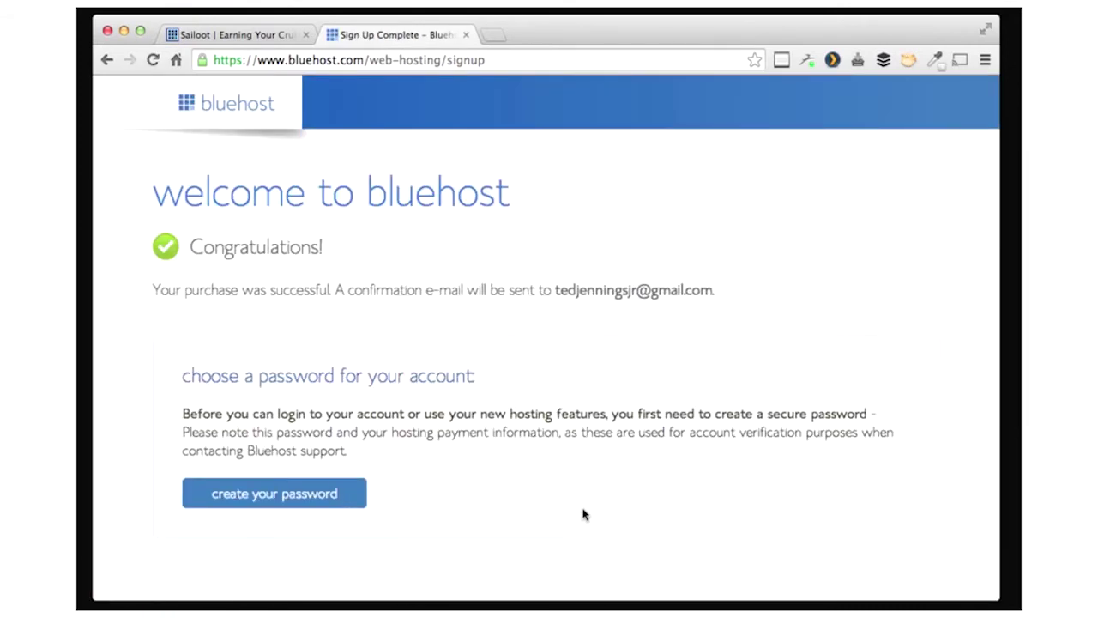
click(298, 502)
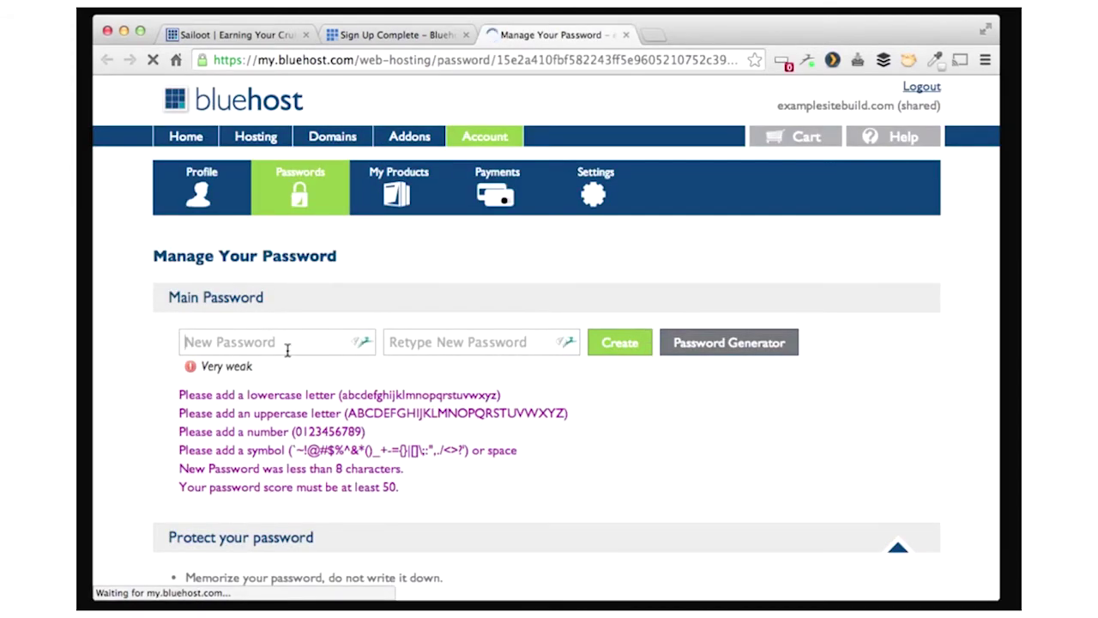
- Enter and confirm a new account password, create it, and dismiss the save prompt
click(277, 348)
text(••••)
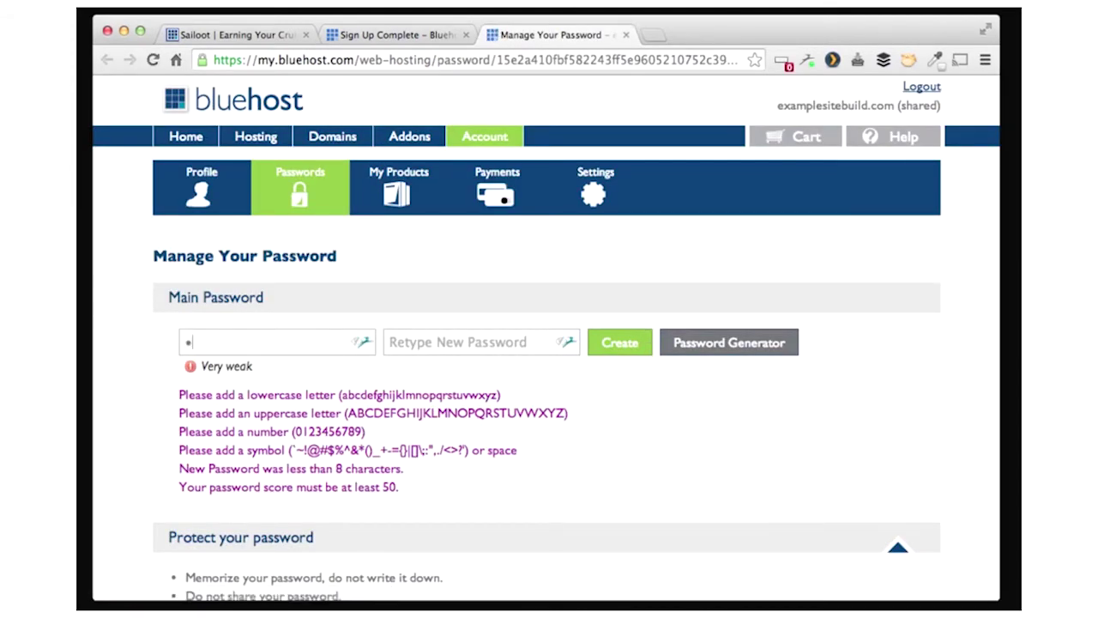
text(••••••)
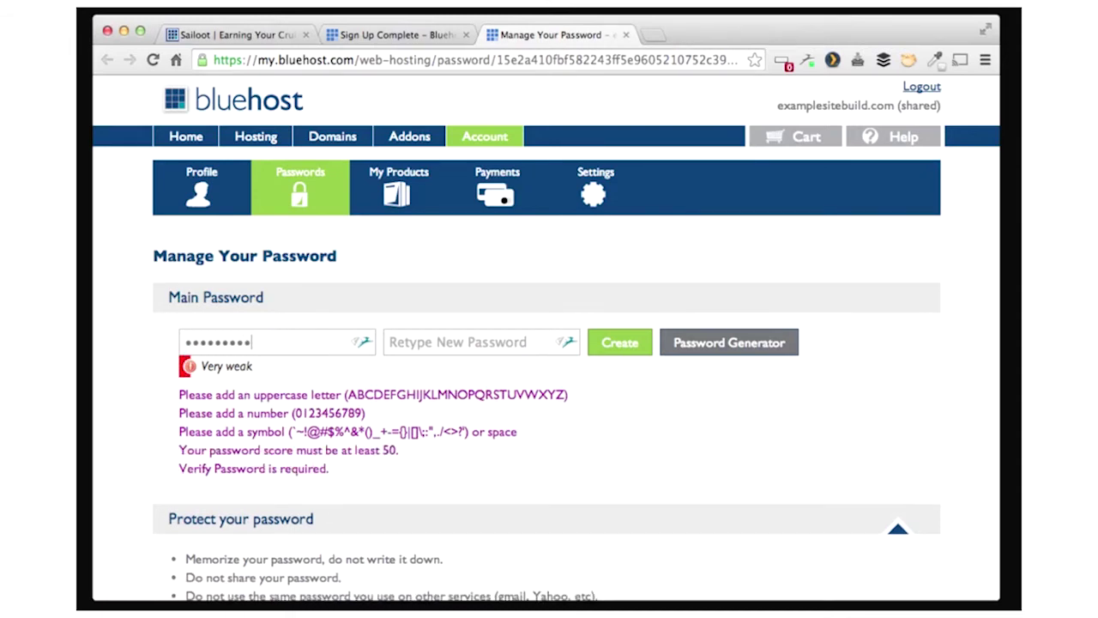
text(••)
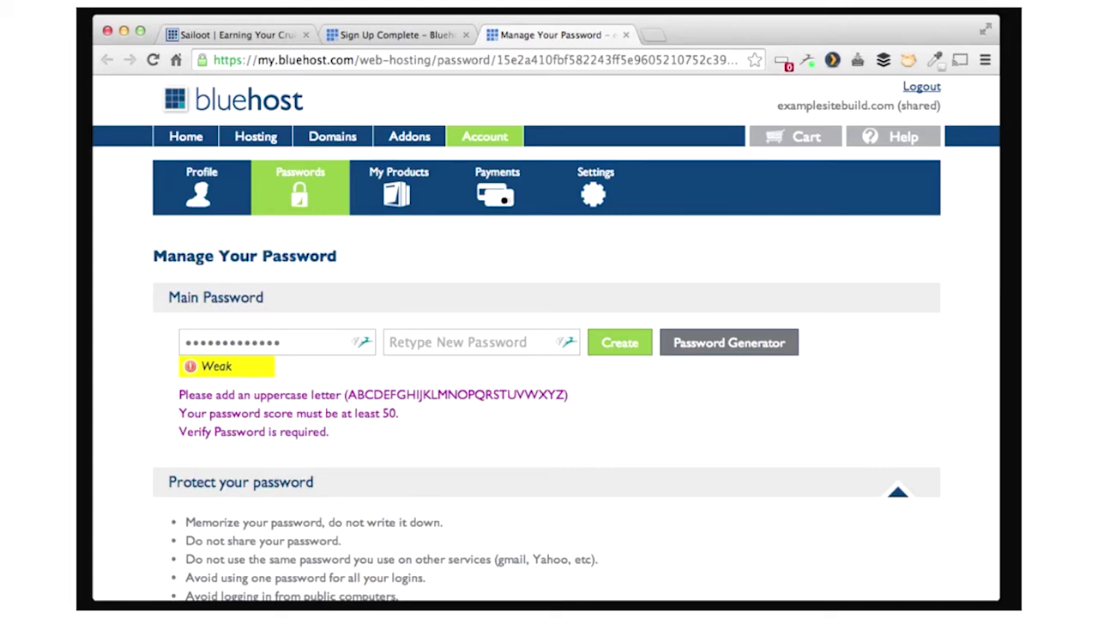
text(A)
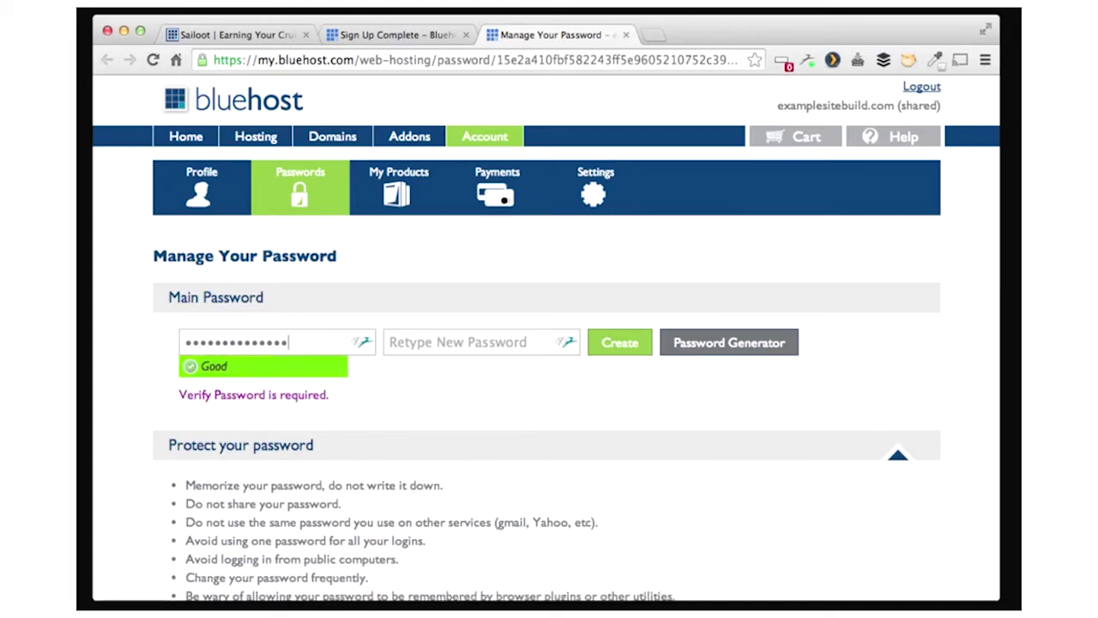
key(Tab)
text(•••••)
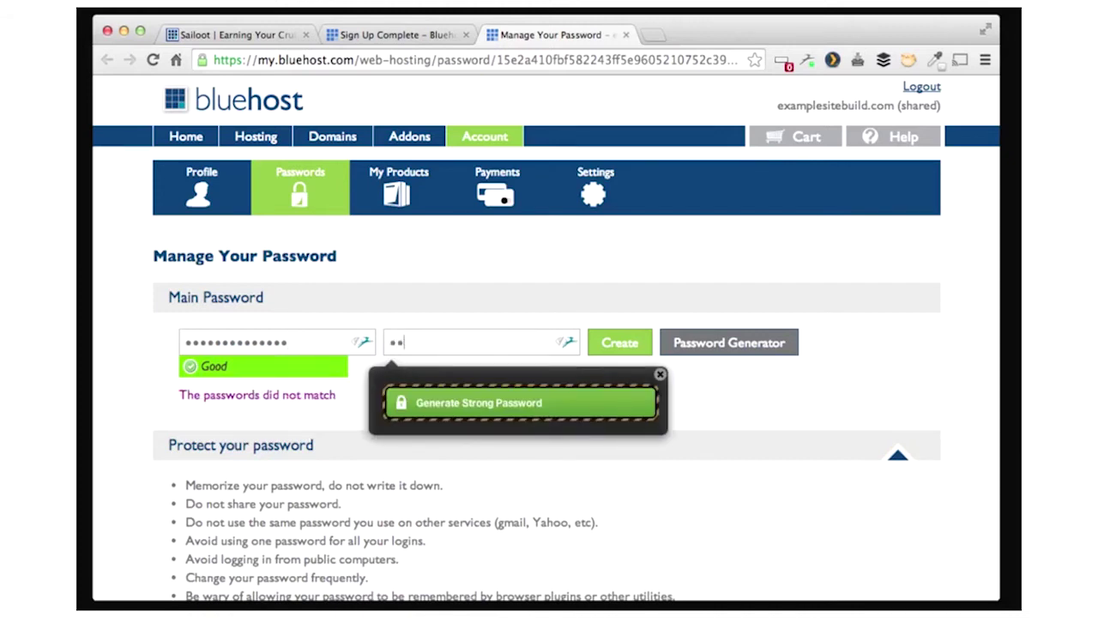
text(••)
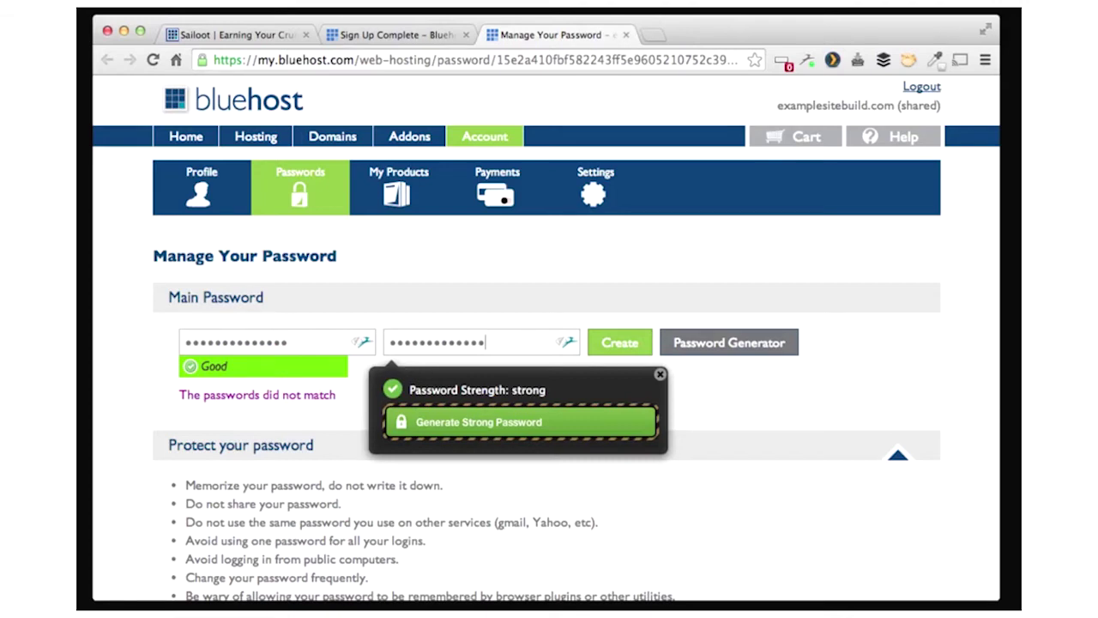
text(•)
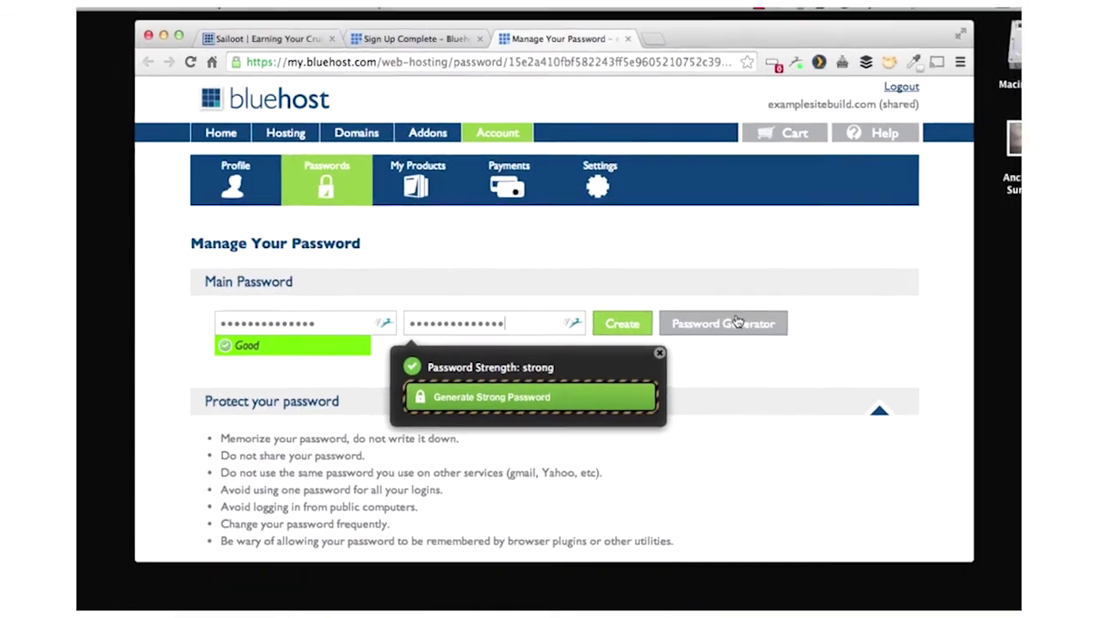
click(629, 344)
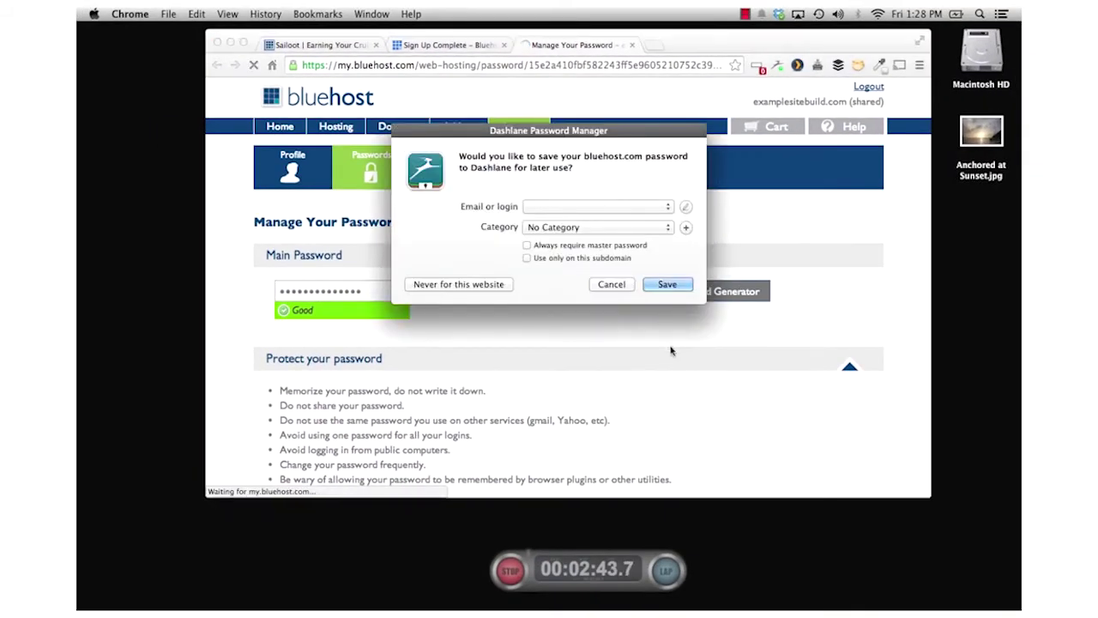
click(616, 287)
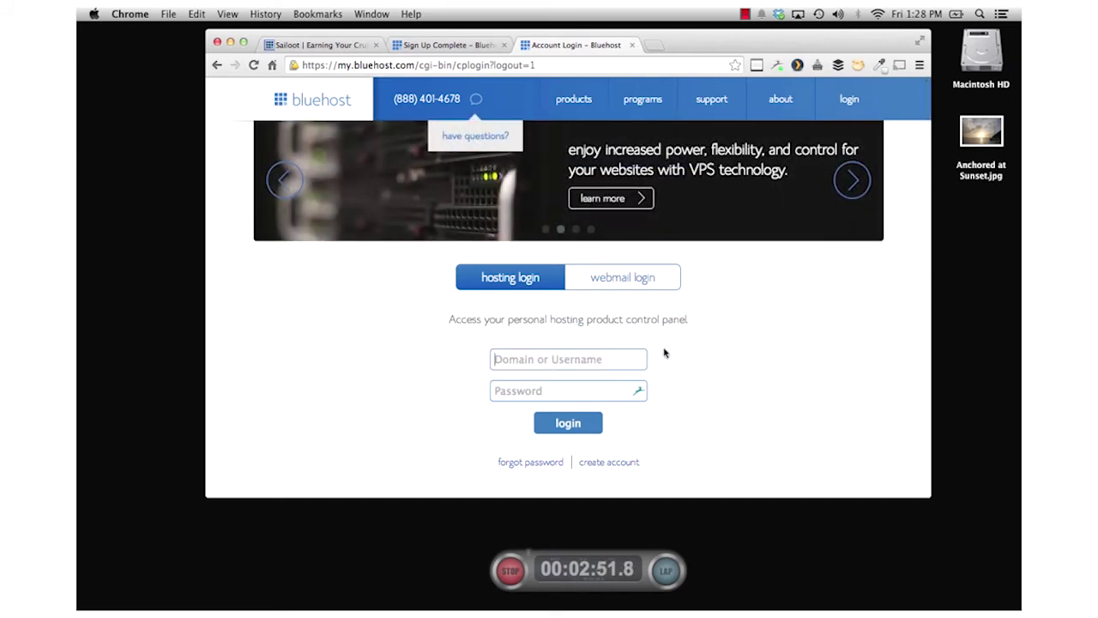
- Log in to the examplesitebuild.com hosting account with its password, declining to save it
text(examplesitebuild.com)
key(Tab)
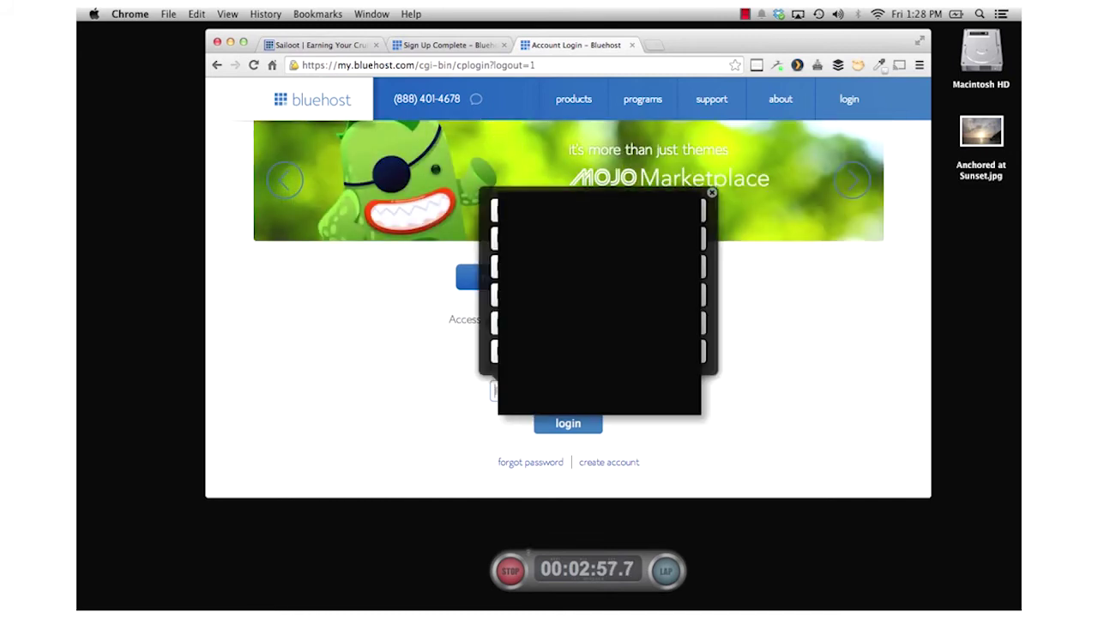
text(•••••••)
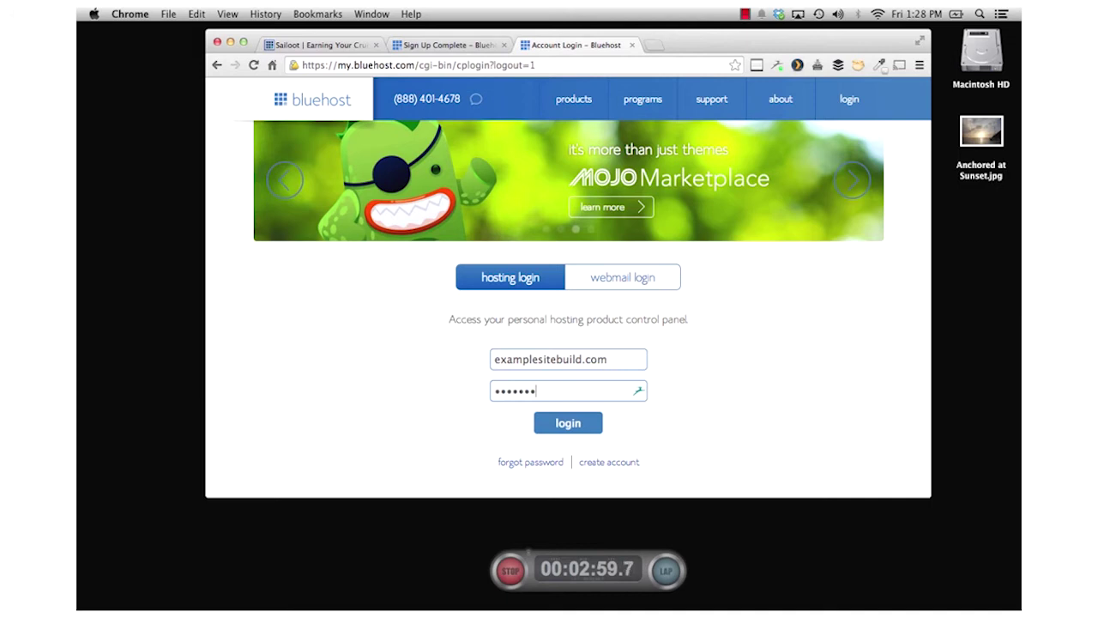
text(•)
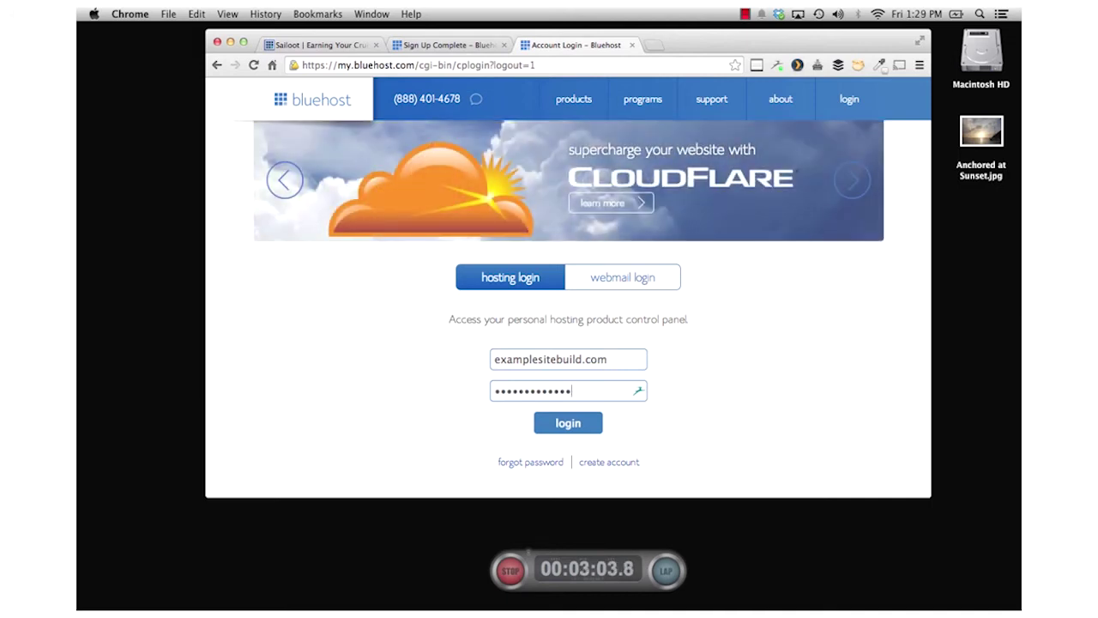
click(570, 429)
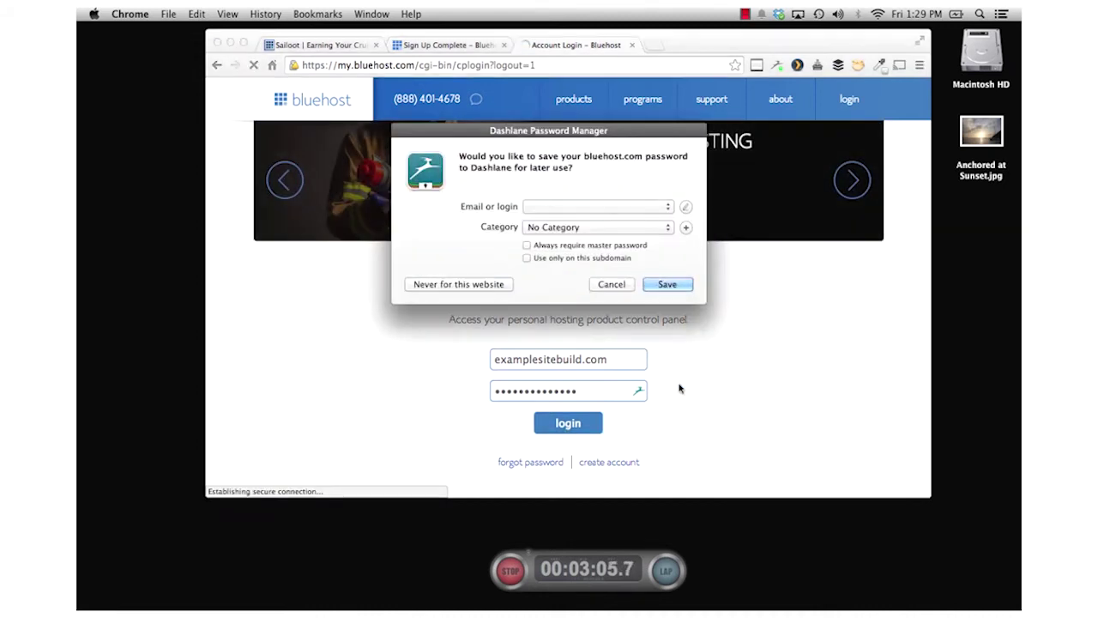
click(612, 284)
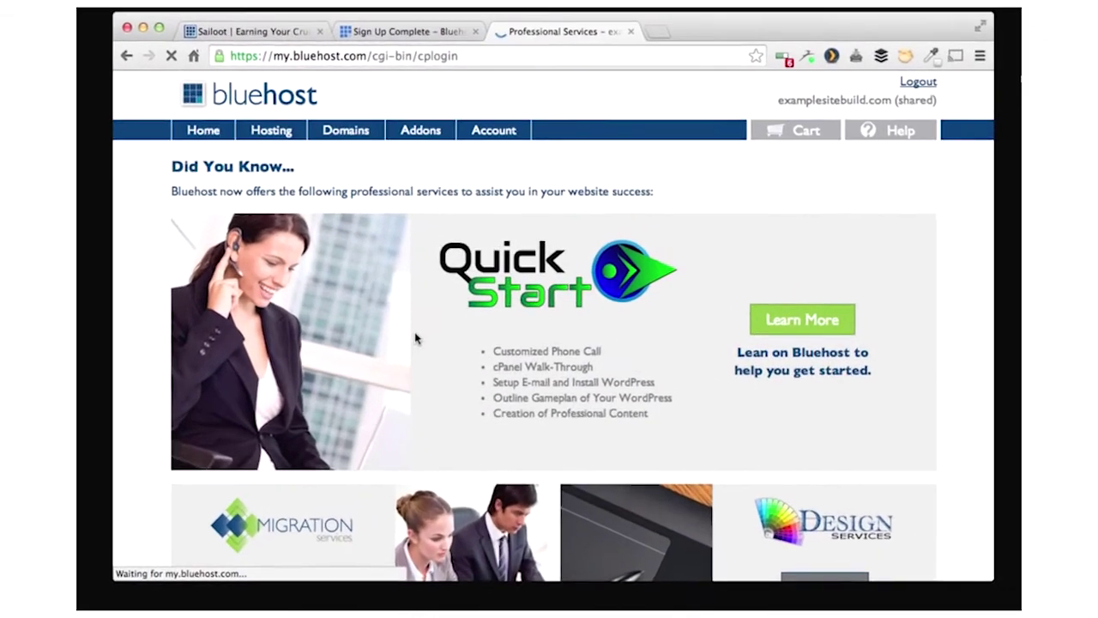
- Start the cPanel login from the Hosting tab and continue past the password update
scroll(463, 348, down, 4)
scroll(463, 347, up, 4)
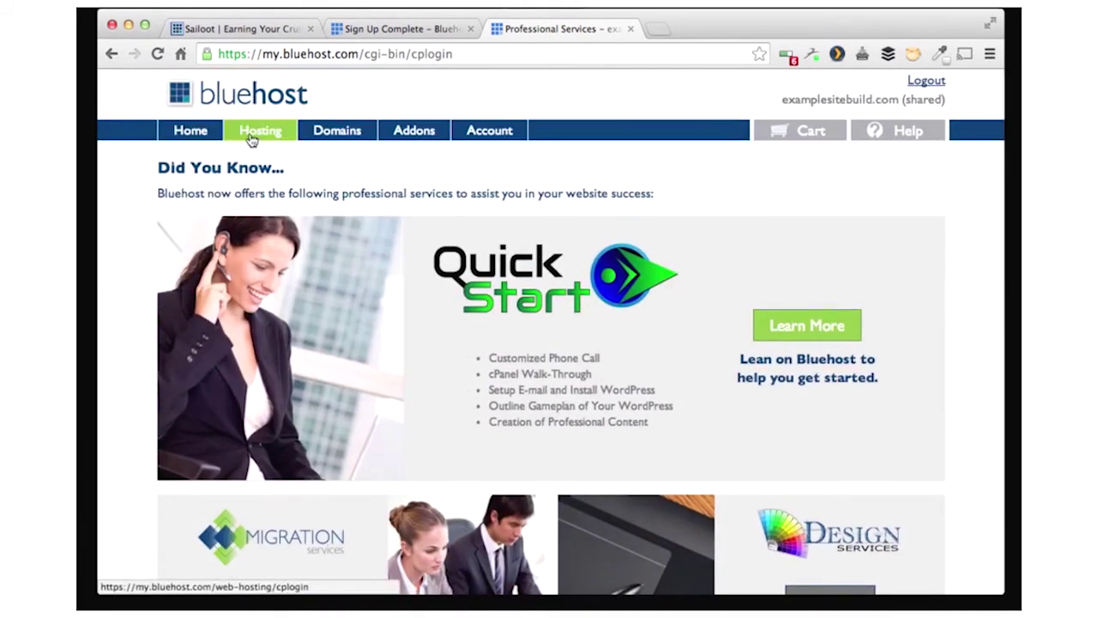
click(251, 140)
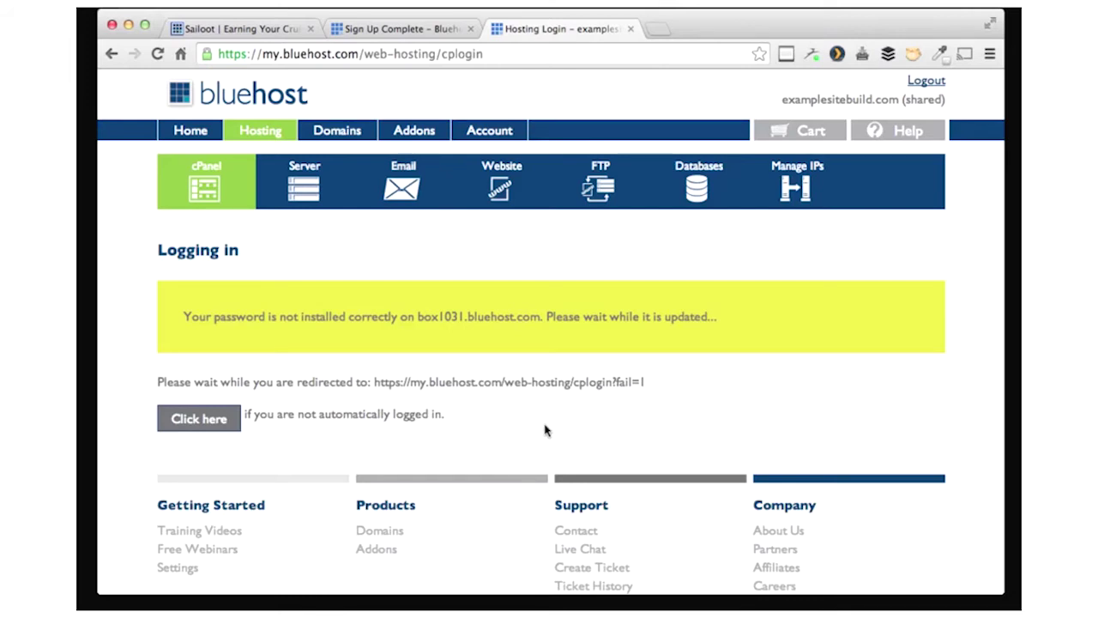
click(197, 420)
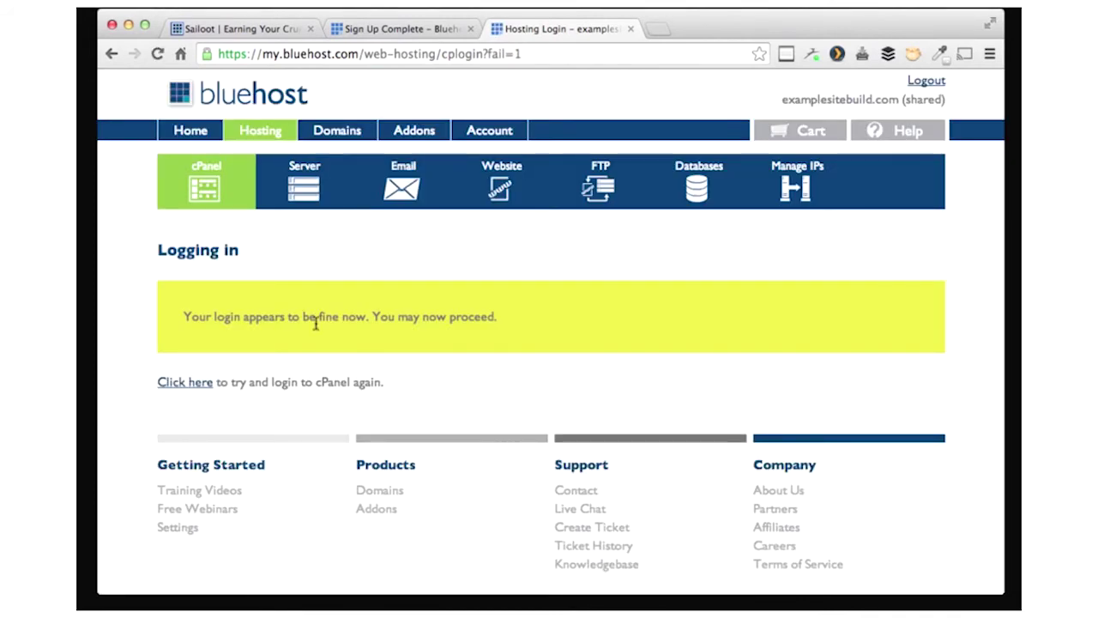
- Open the cPanel home page and launch the WordPress installer under Website Builders
click(230, 183)
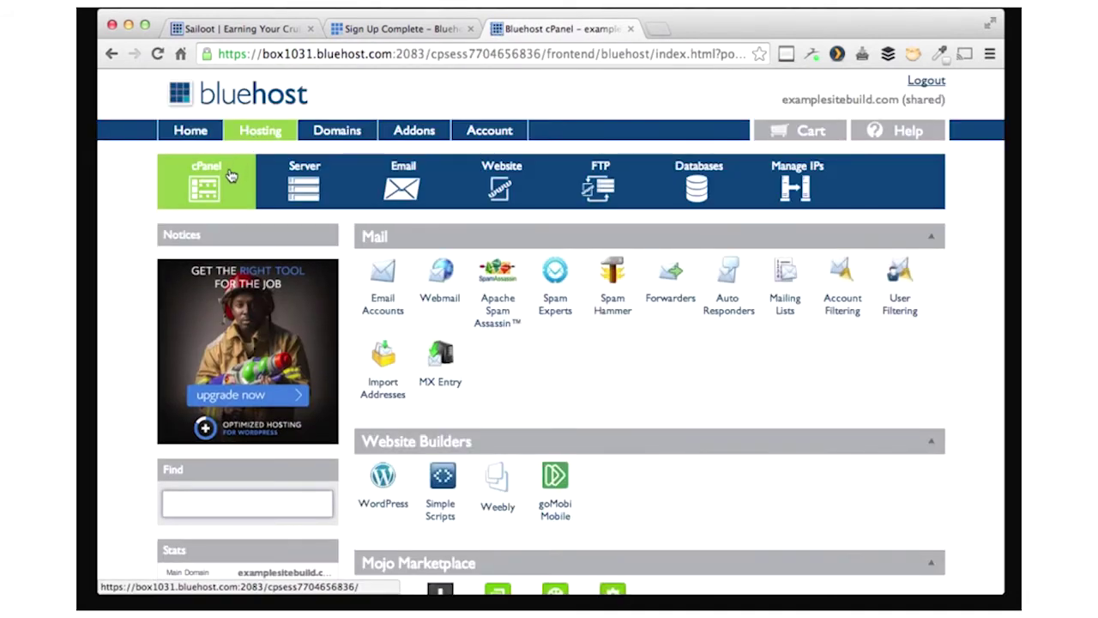
scroll(445, 418, down, 2)
scroll(445, 417, up, 1)
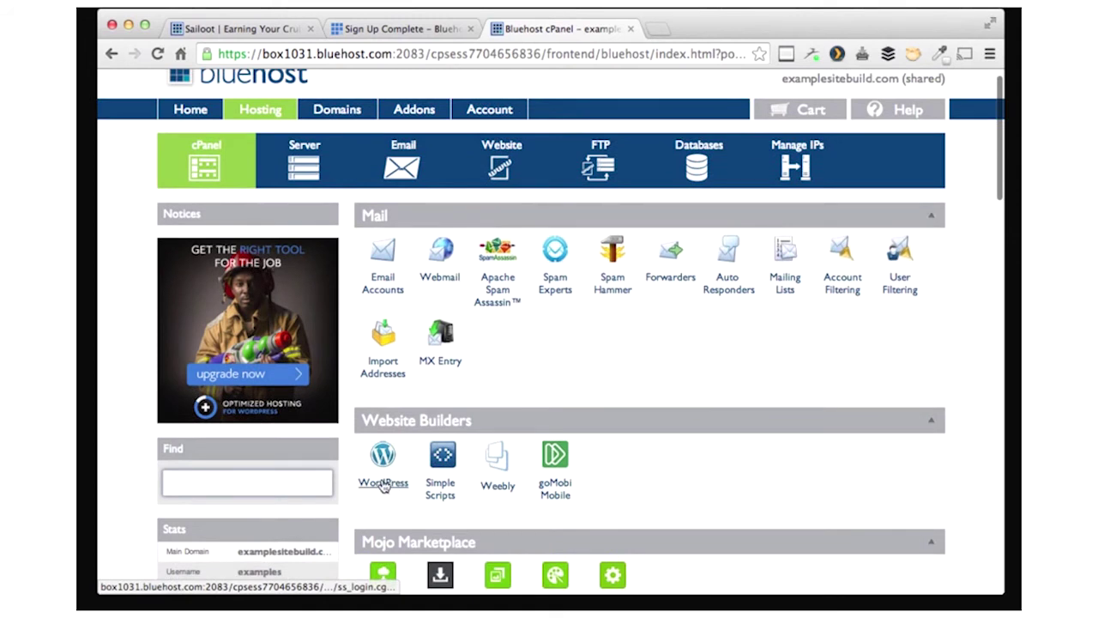
scroll(534, 471, down, 2)
scroll(536, 479, up, 1)
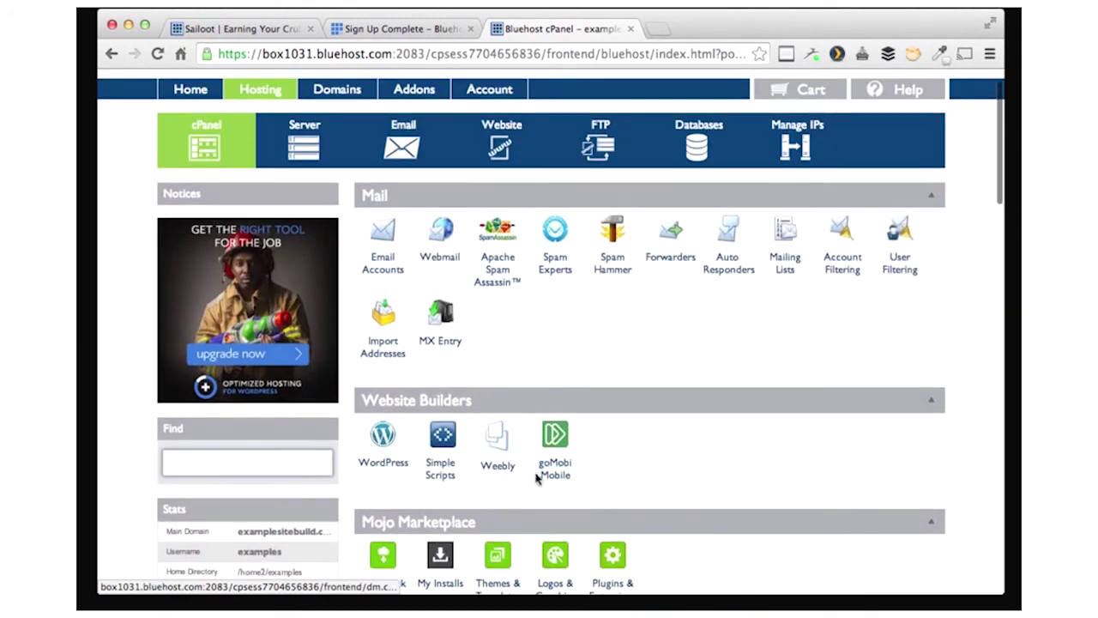
click(392, 439)
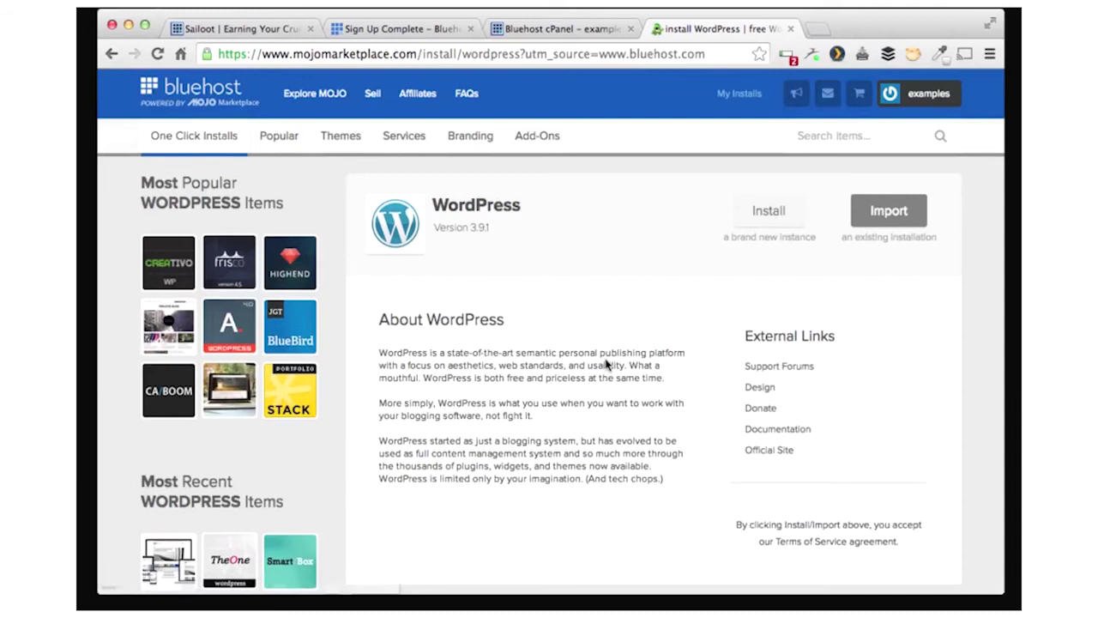
click(773, 204)
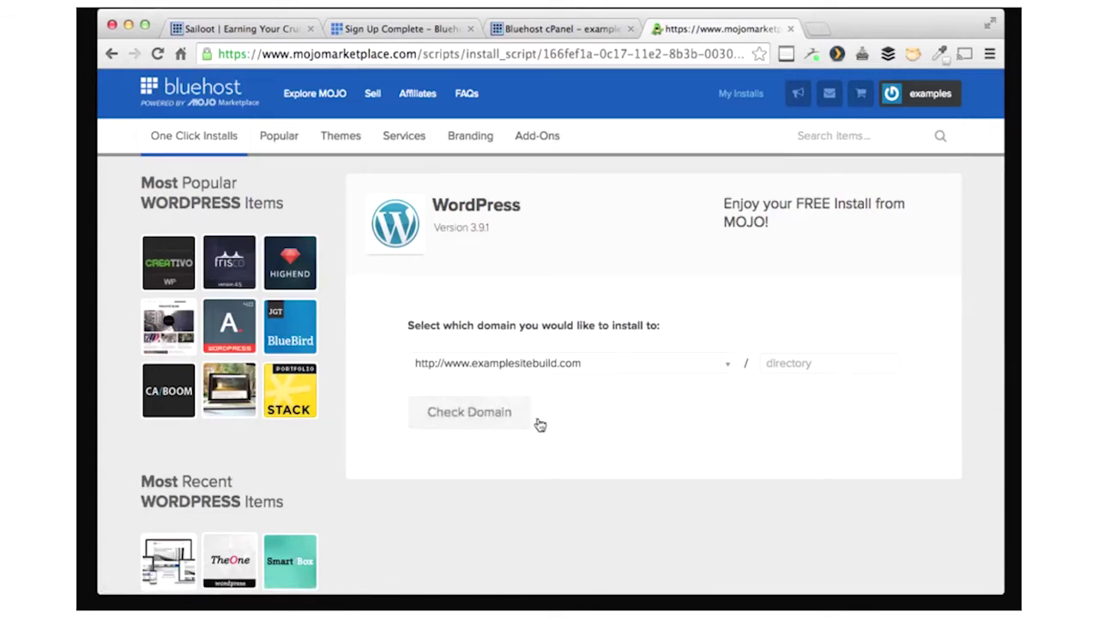
click(489, 416)
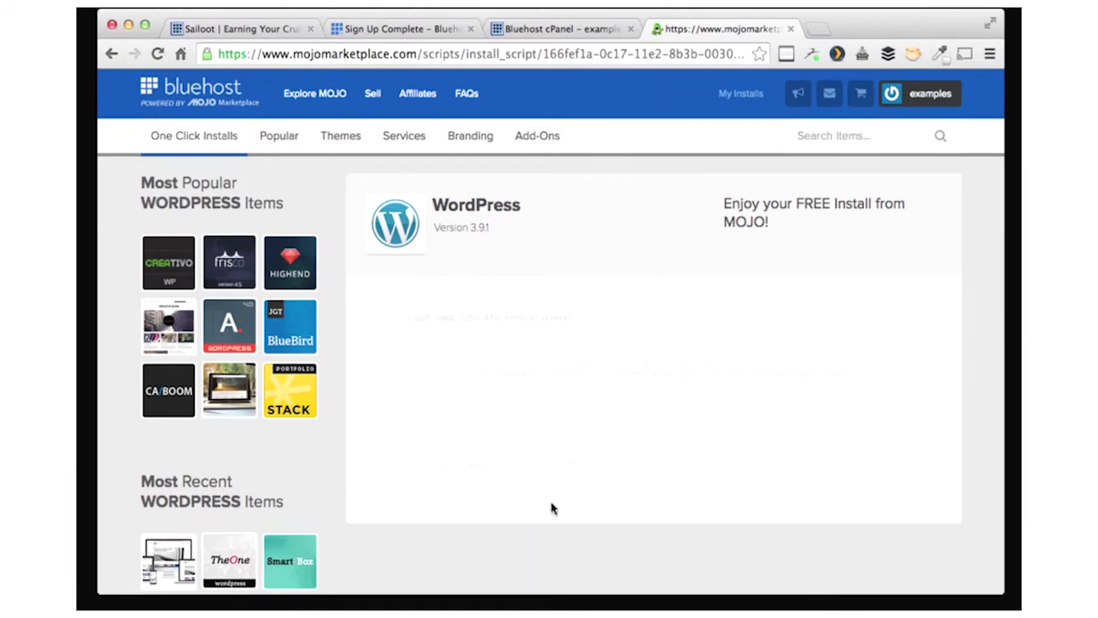
click(414, 404)
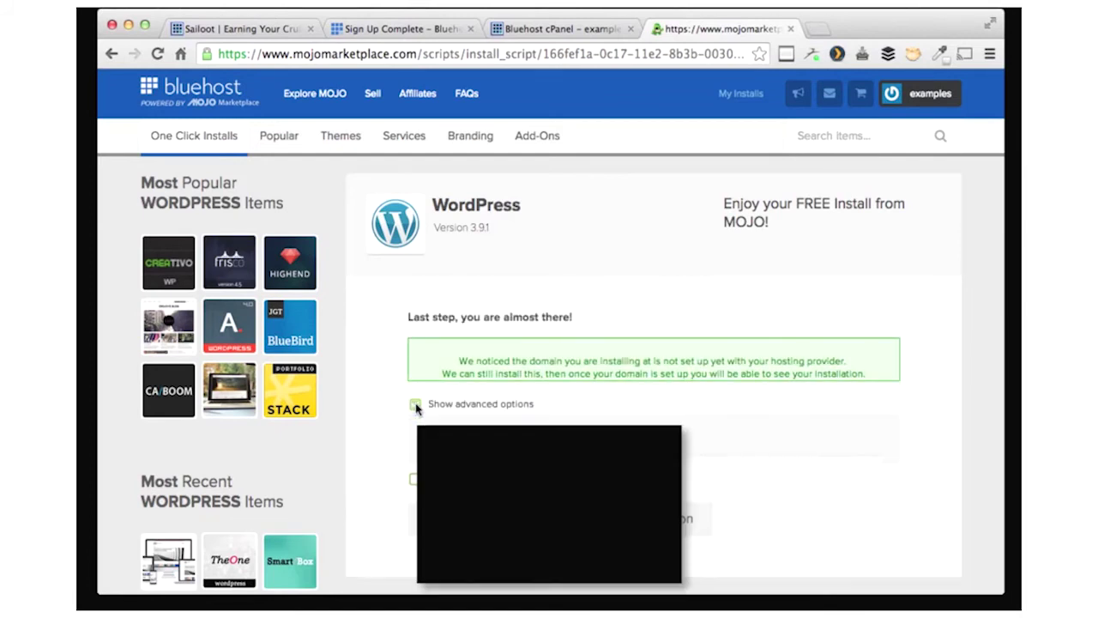
- Name the site Examplesitebuild and enter the admin username and admin password
scroll(484, 408, down, 2)
drag(476, 408, 393, 400)
text(Examplesitebuild)
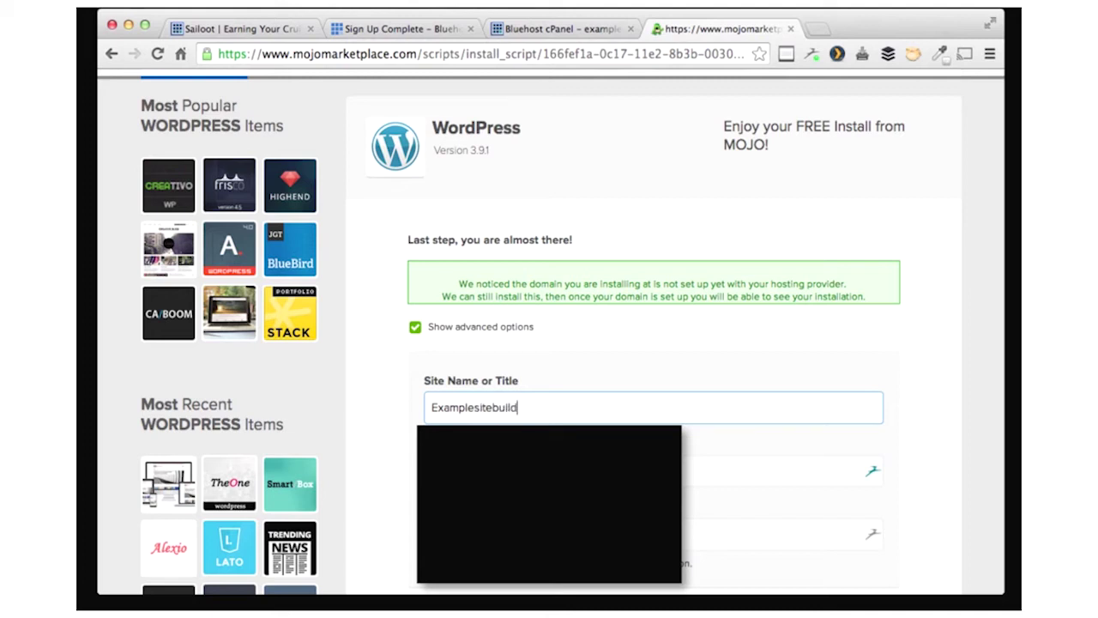
scroll(551, 332, down, 2)
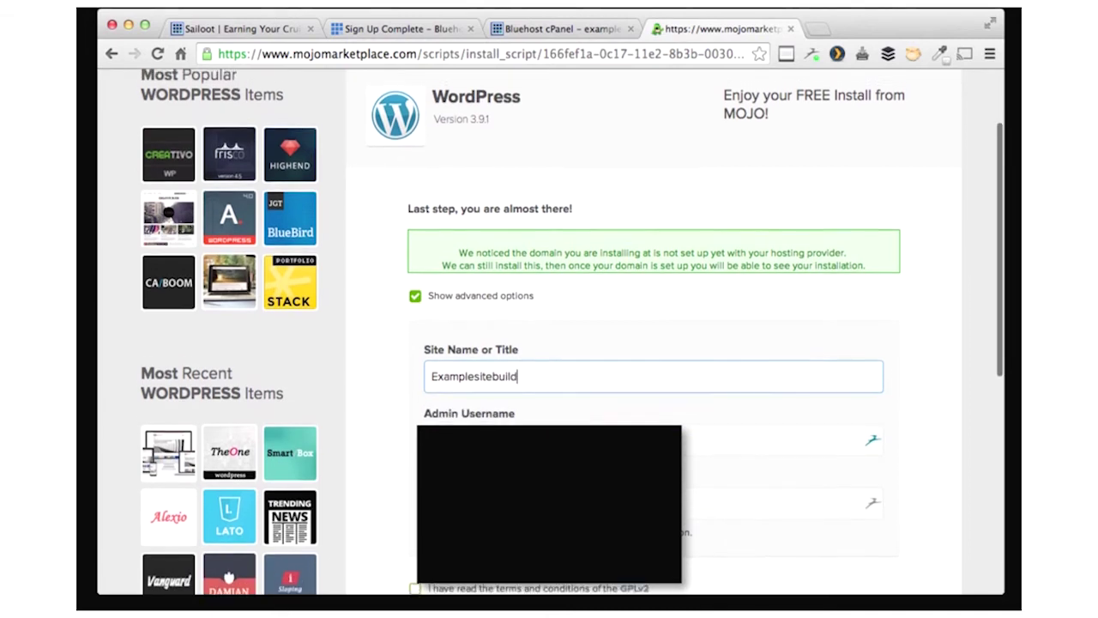
key(Tab)
text(tedd)
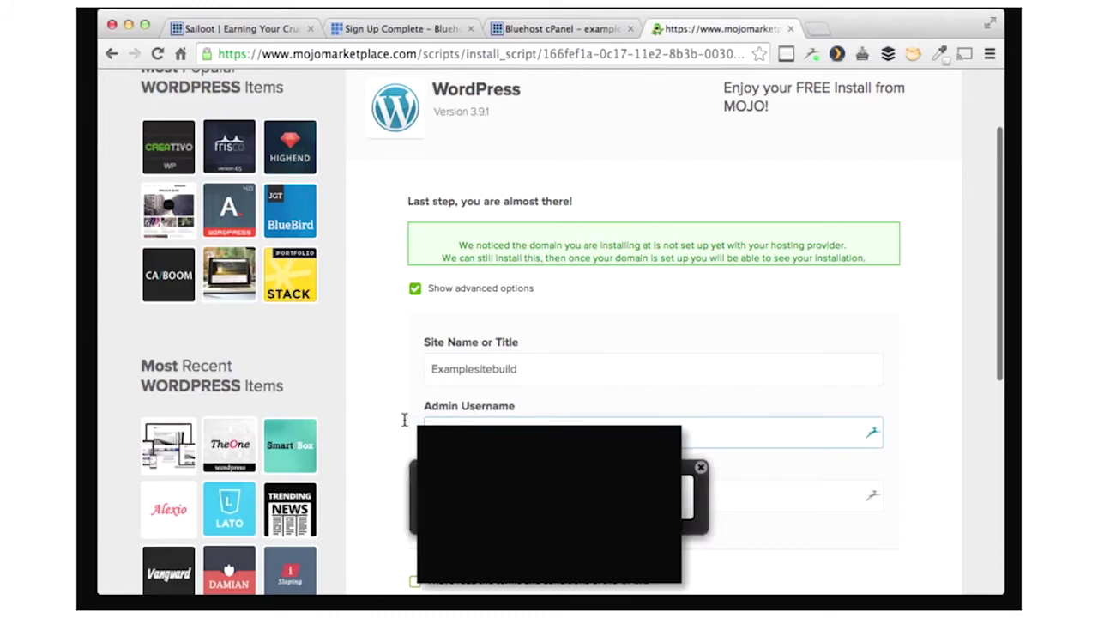
text(yj)
key(Tab)
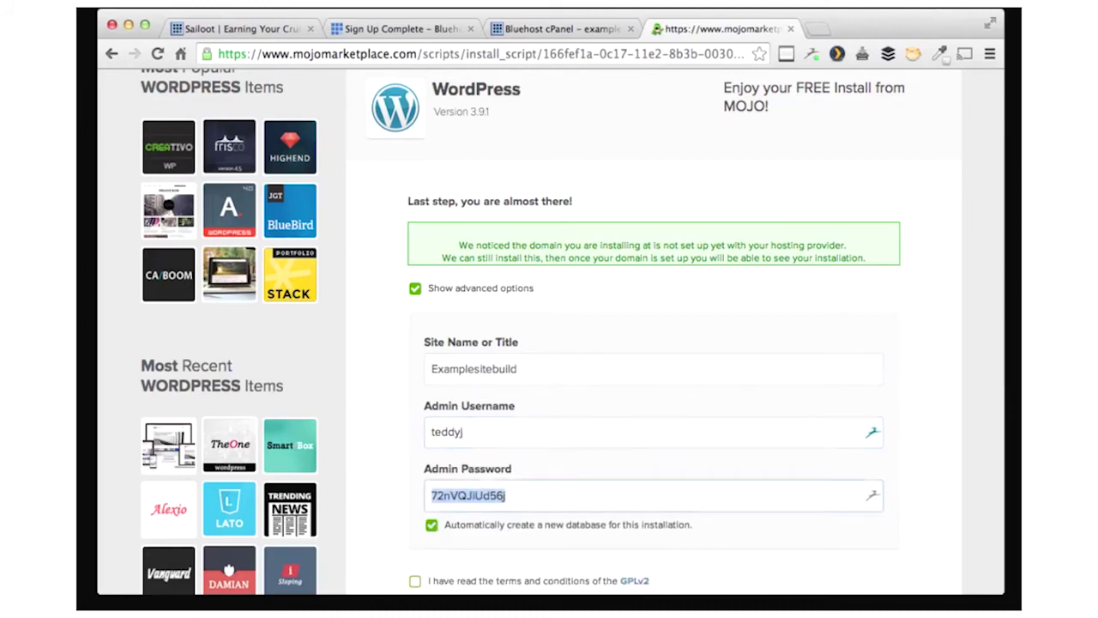
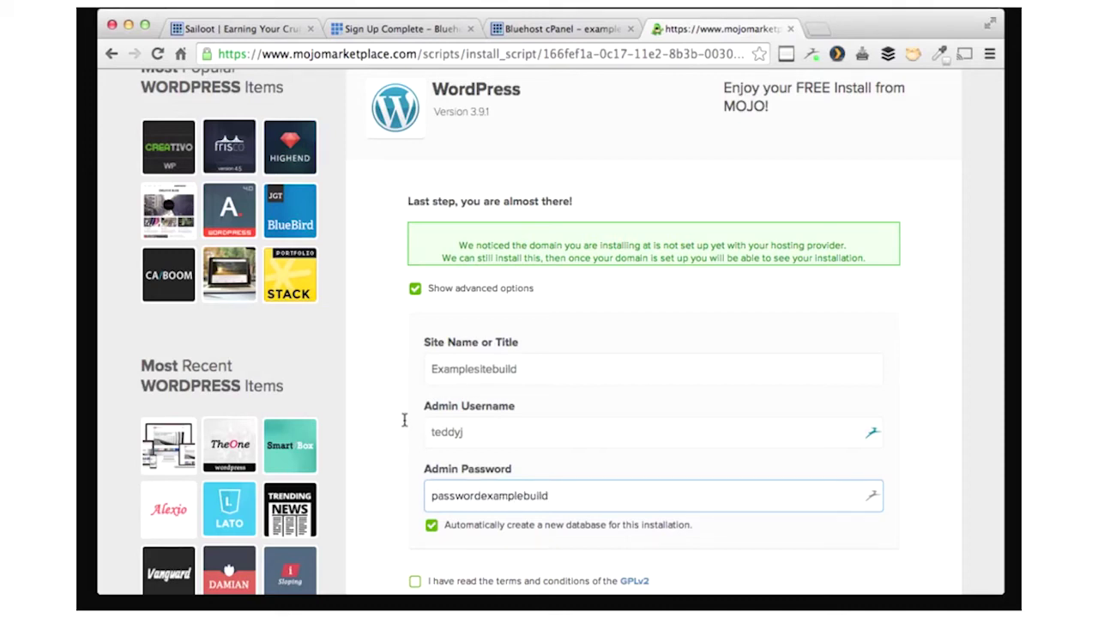
scroll(505, 475, down, 3)
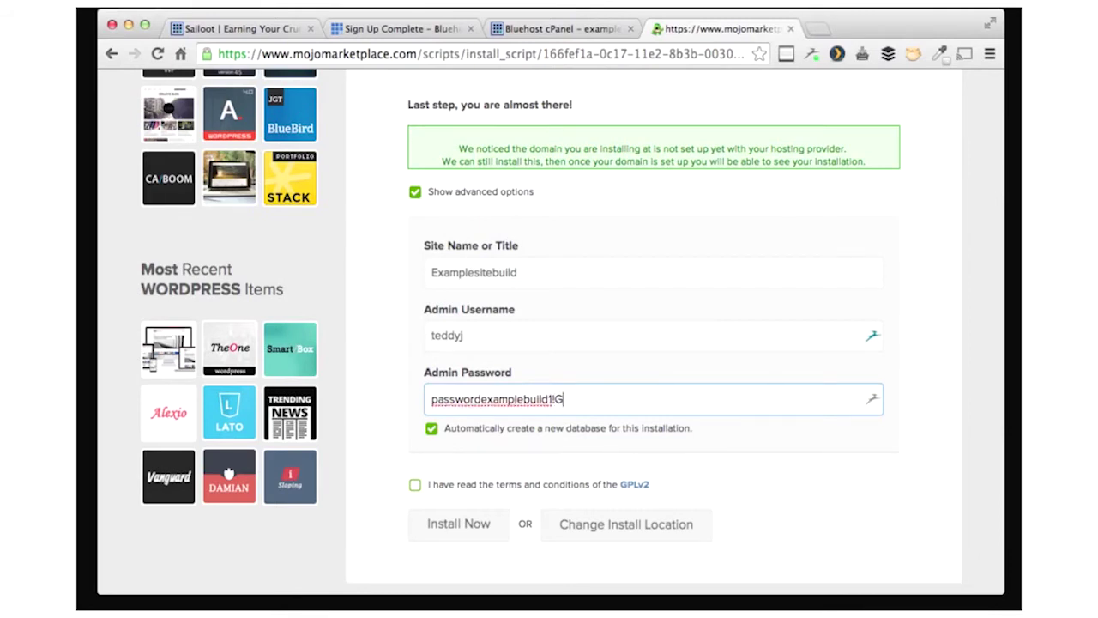
- Accept the GPLv2 terms and start the WordPress install, declining to save the password
click(415, 484)
click(459, 524)
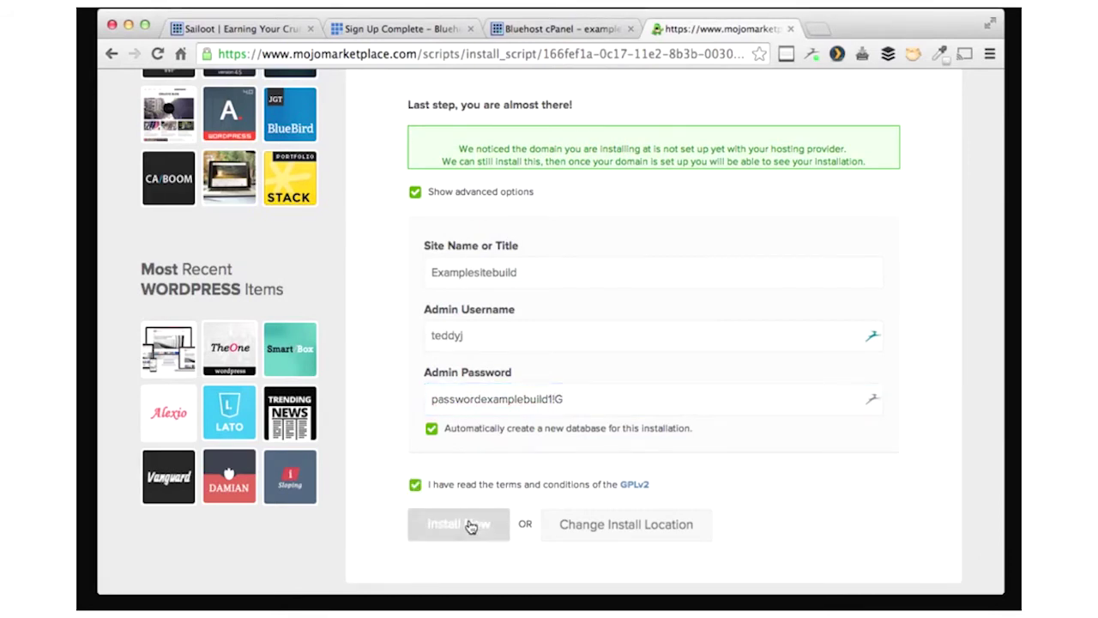
scroll(711, 404, up, 2)
click(605, 317)
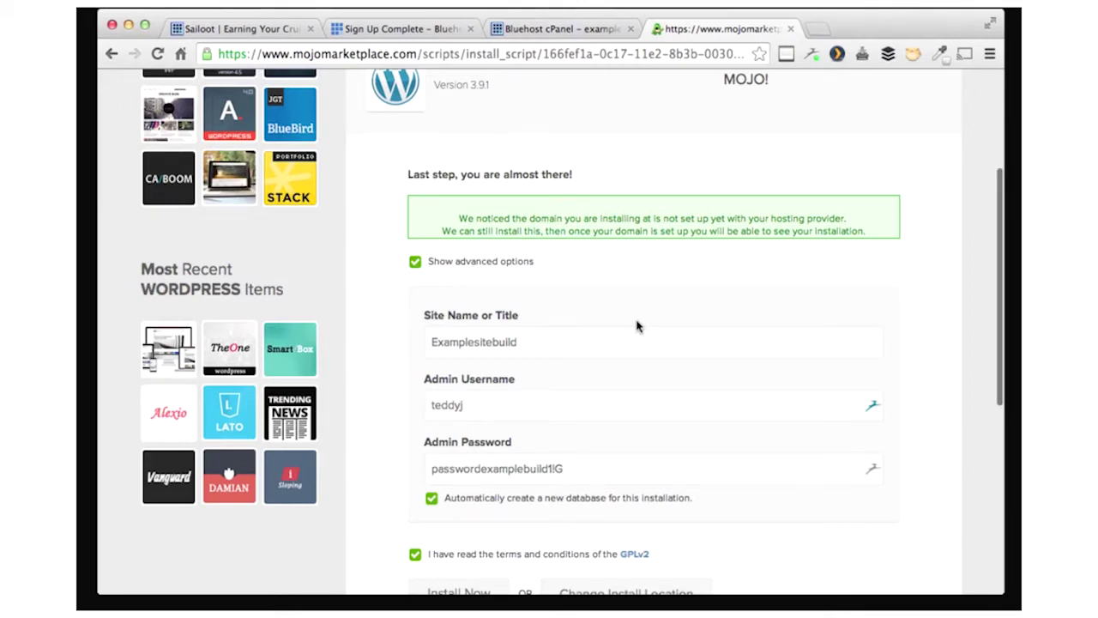
- Resubmit the WordPress install with Install Now, then return to the Bluehost cPanel tab
scroll(637, 326, down, 3)
click(459, 507)
scroll(457, 524, down, 2)
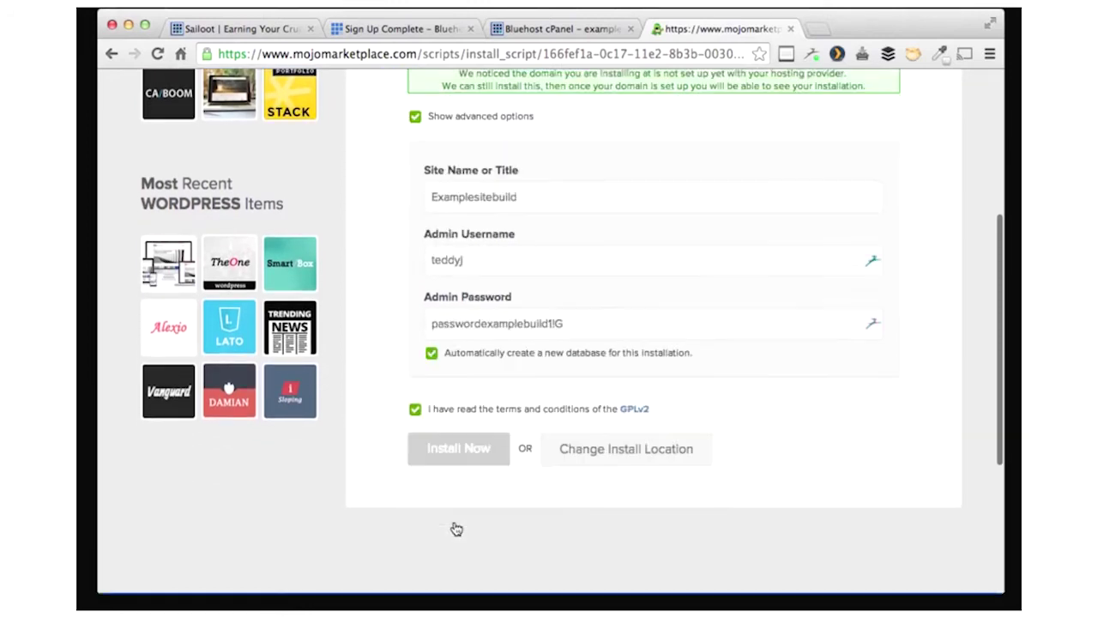
click(470, 507)
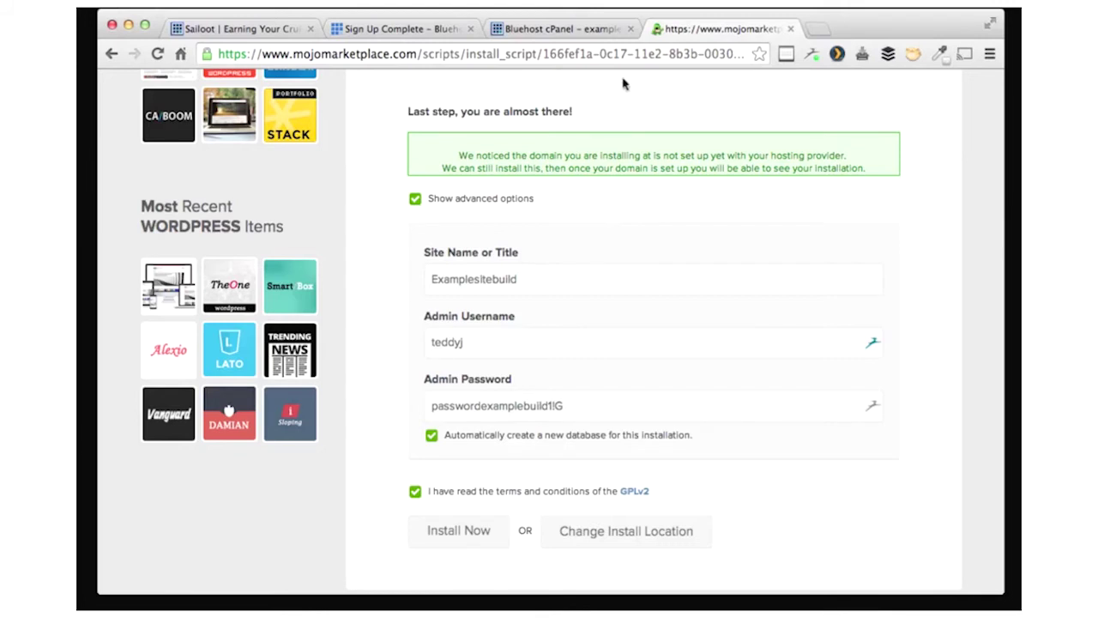
click(543, 31)
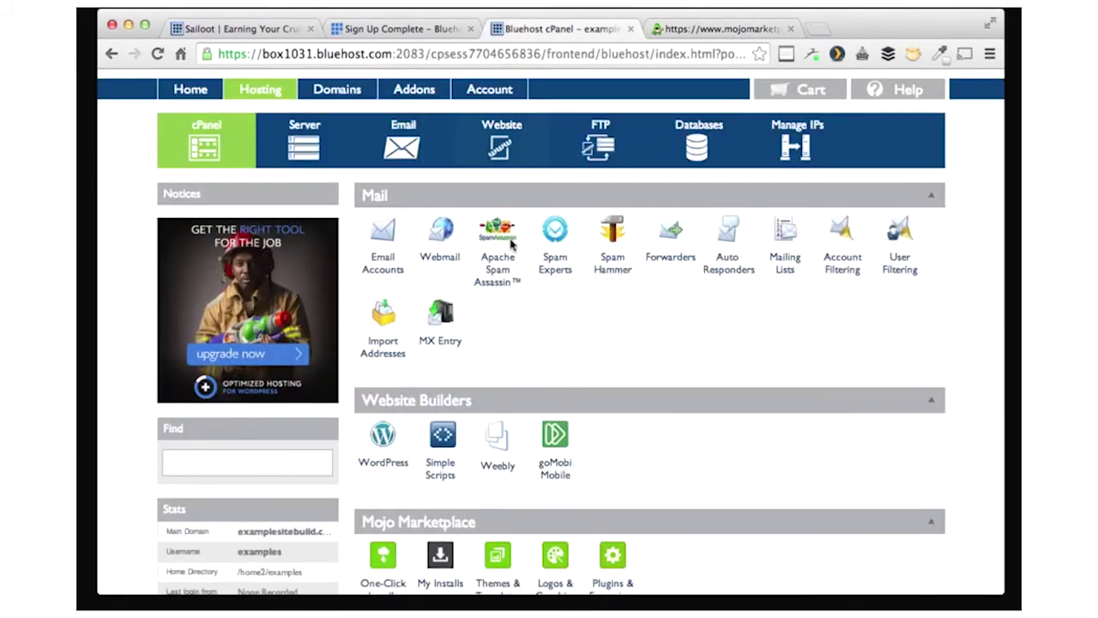
- Close the MOJO install tab and launch the cPanel WordPress installer again
scroll(543, 359, up, 1)
scroll(544, 359, down, 1)
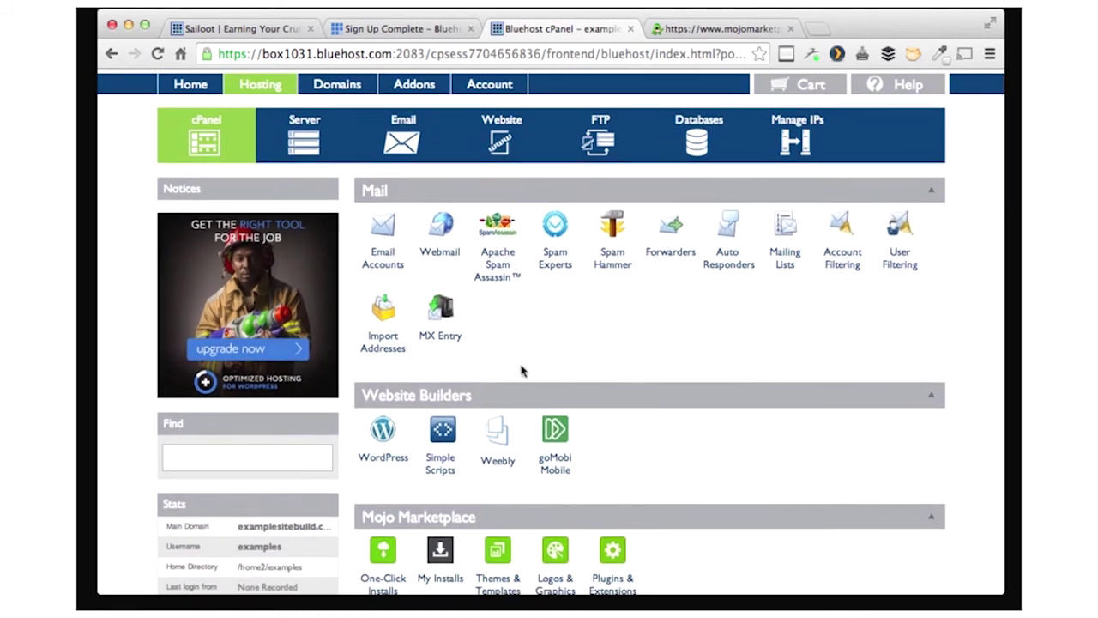
click(727, 28)
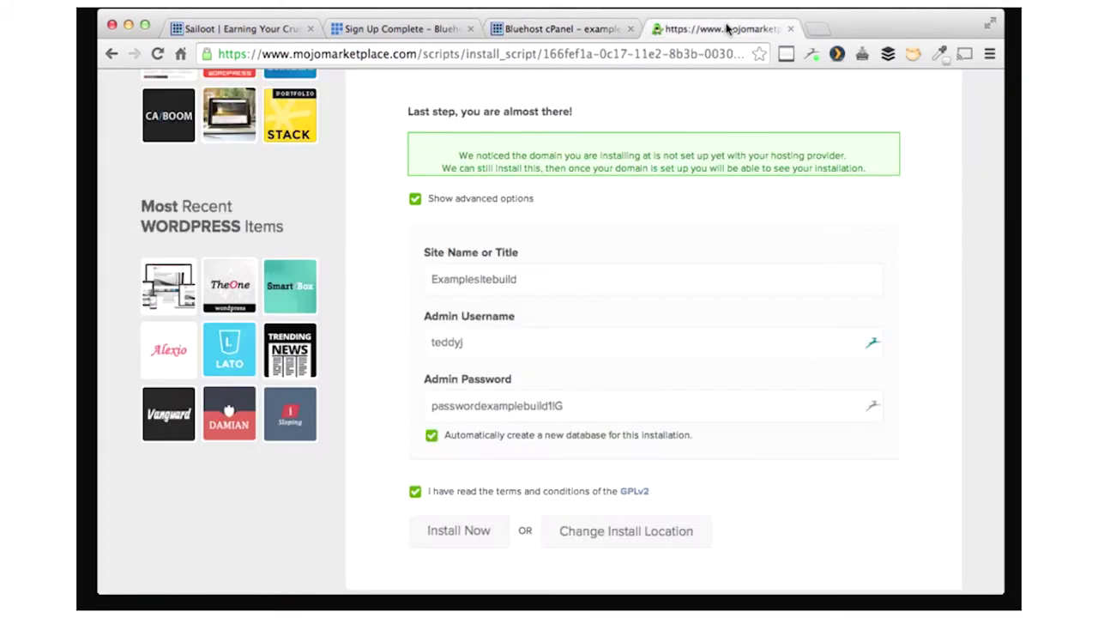
click(790, 30)
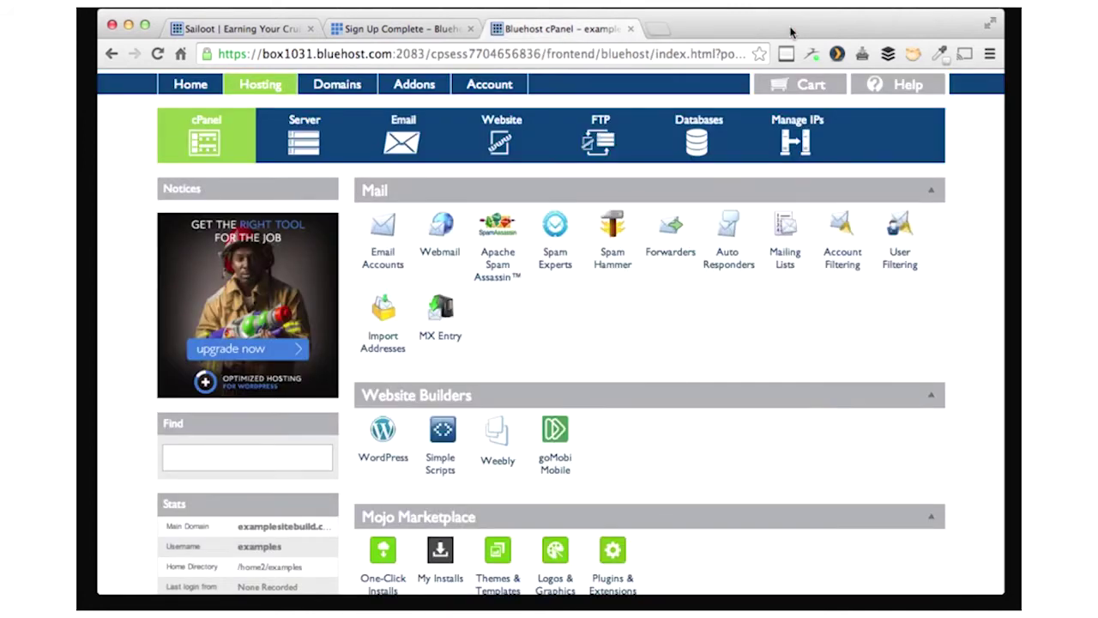
click(389, 440)
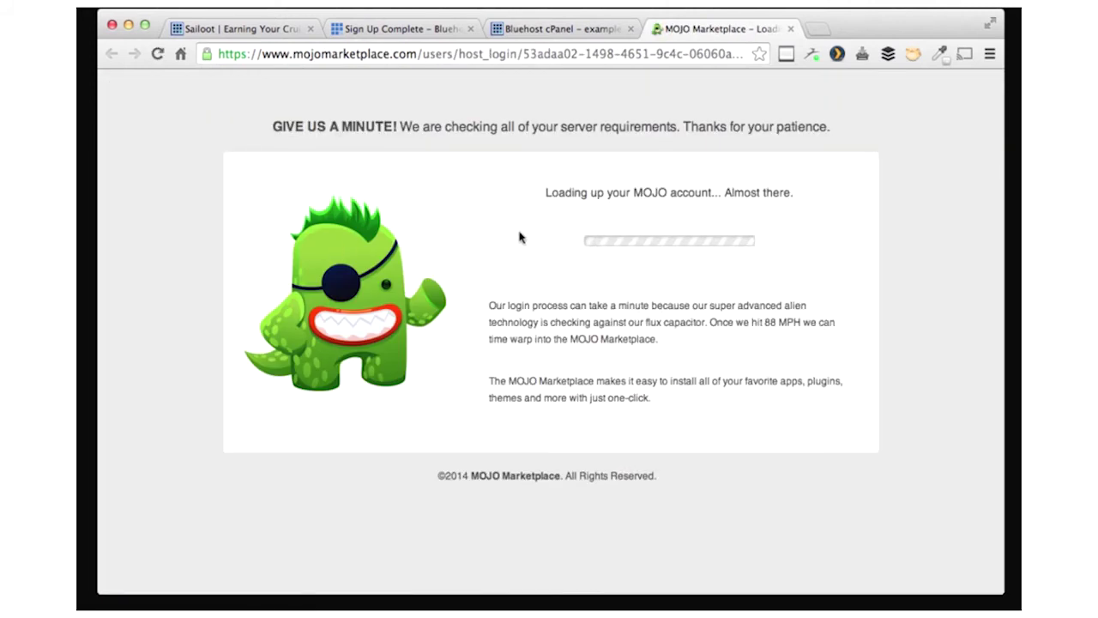
- Close the Marketplace tab and reload the cPanel home page via Hosting
click(562, 30)
click(674, 29)
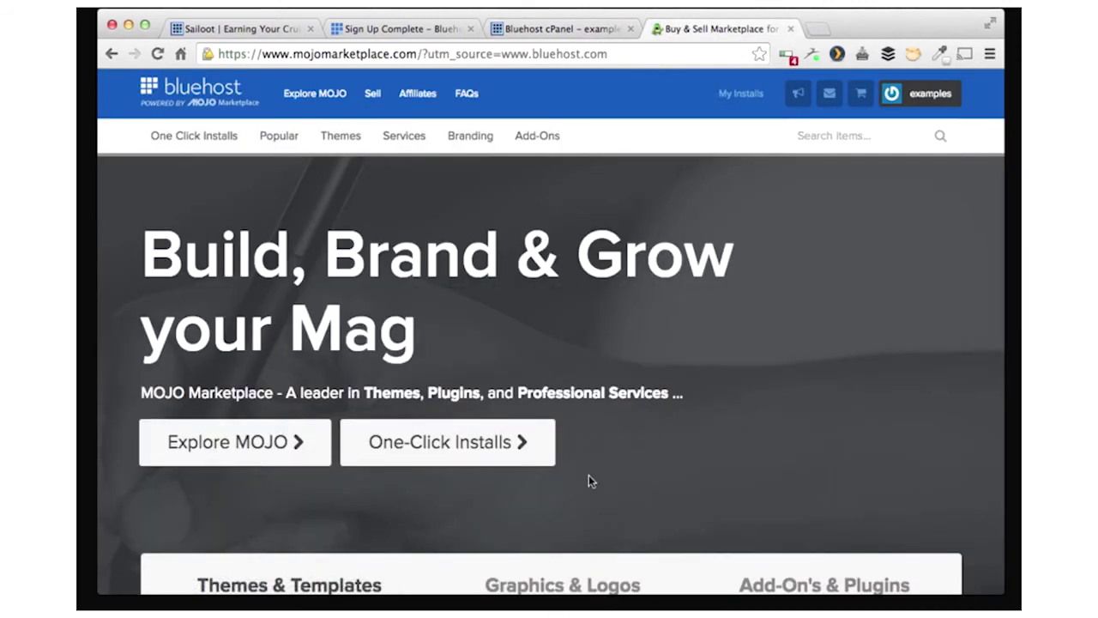
scroll(589, 476, down, 5)
scroll(589, 481, down, 3)
scroll(589, 481, up, 8)
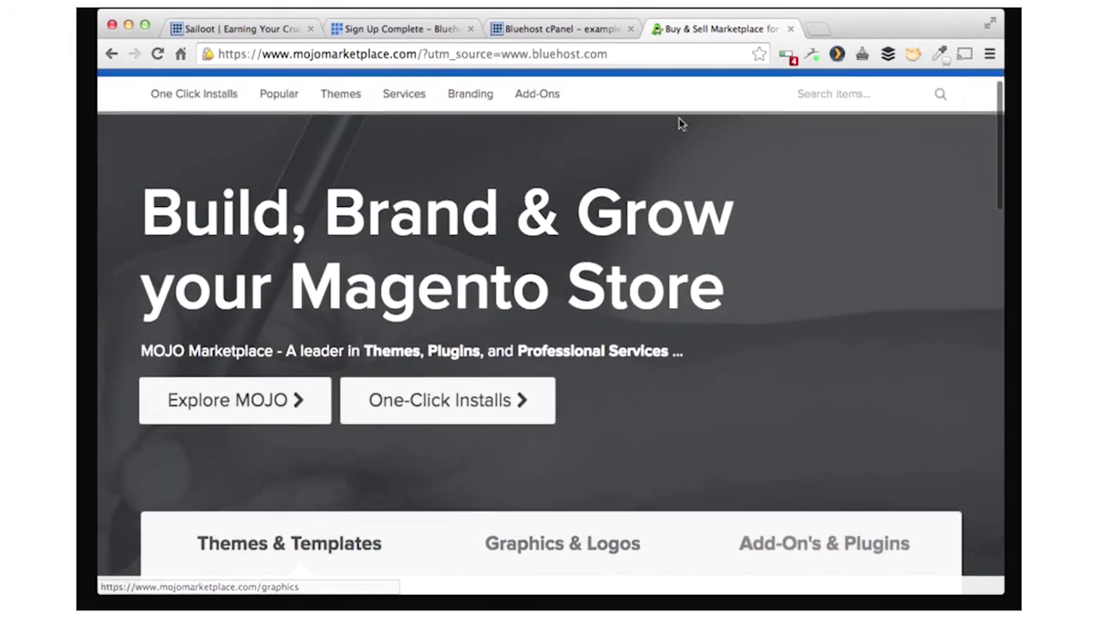
click(790, 29)
click(262, 89)
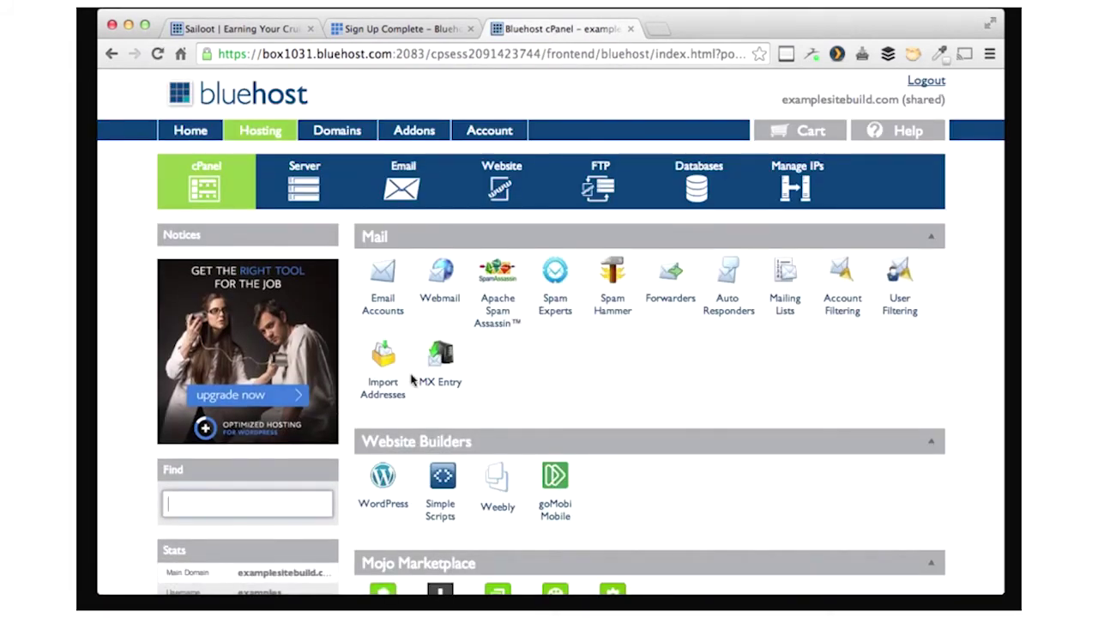
- Start a new WordPress install from cPanel and check the chosen domain
click(383, 479)
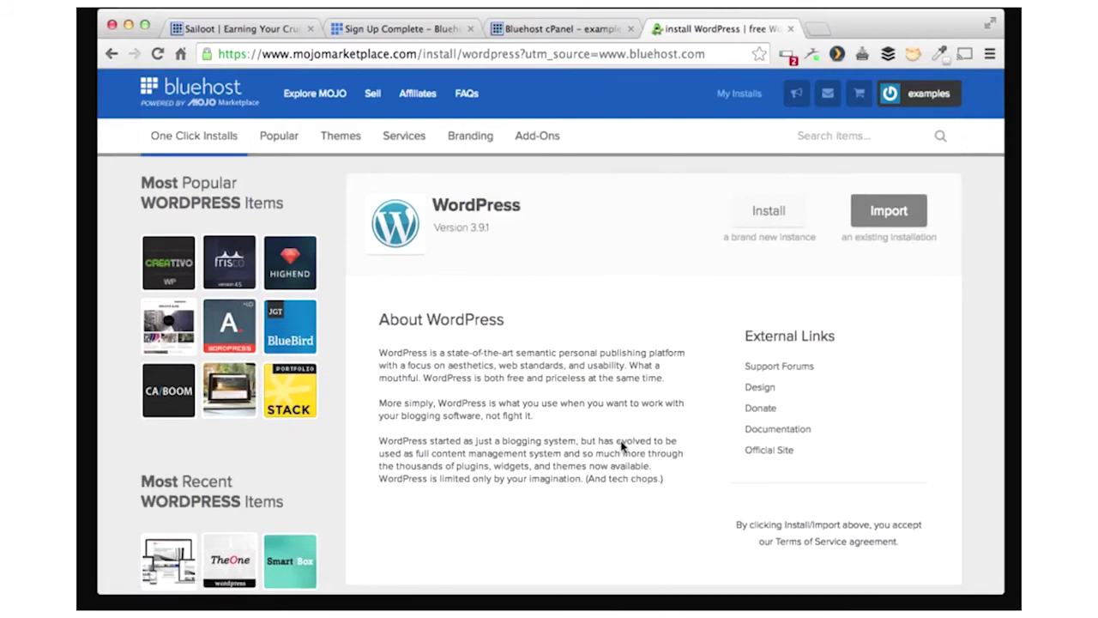
click(760, 220)
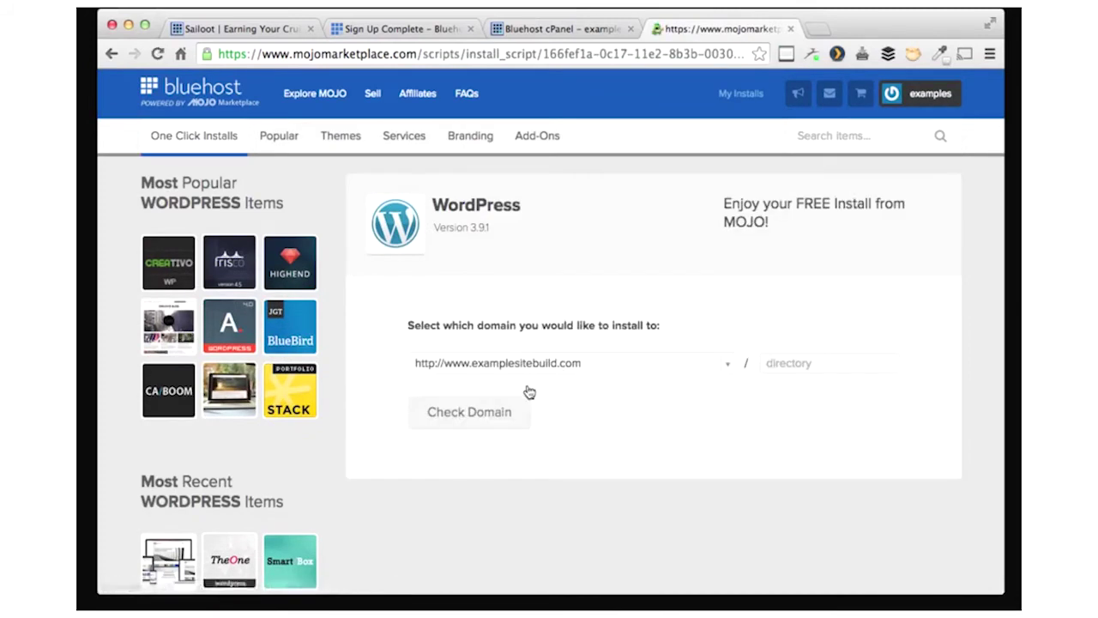
click(507, 412)
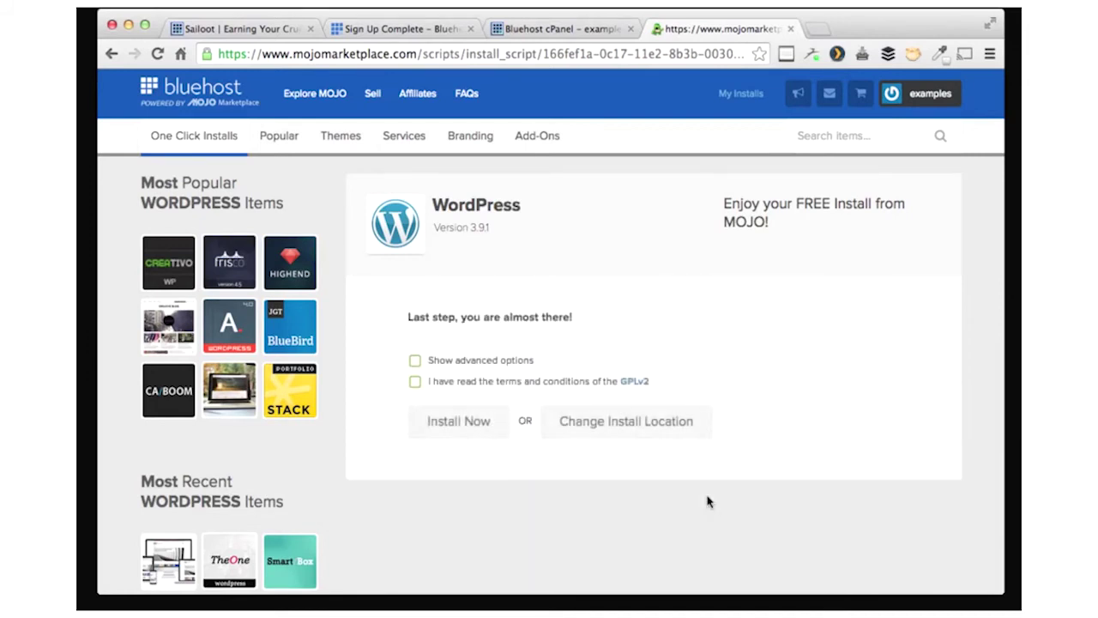
- Under advanced options, enter site name examplesite, admin username and password, accept GPLv2 and submit
click(428, 364)
drag(479, 441, 374, 439)
text(examplesite)
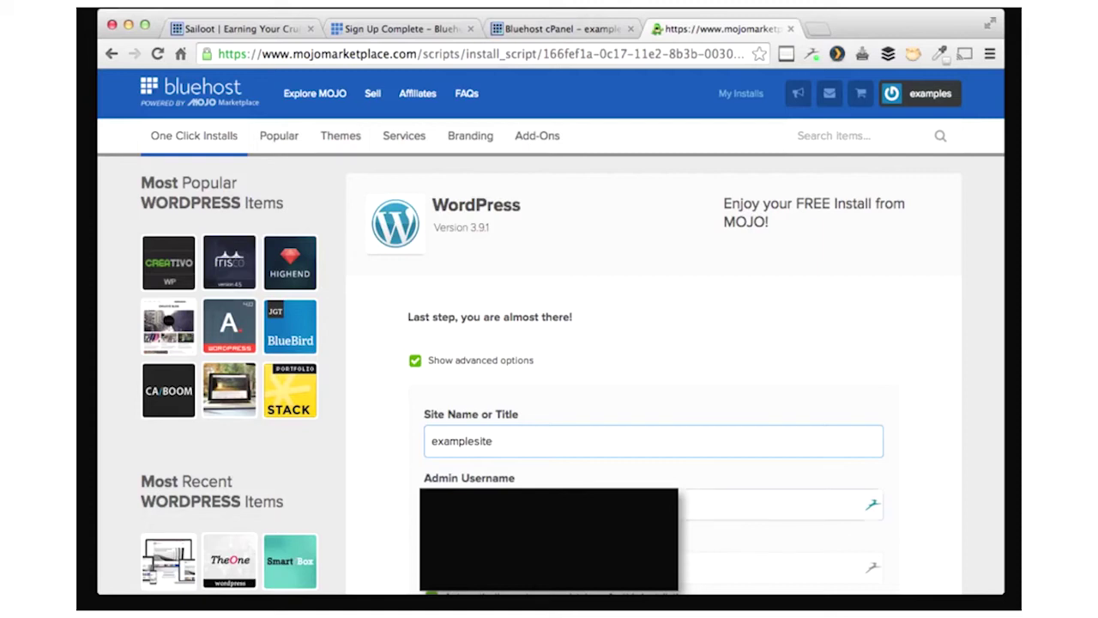
key(Tab)
text(teddyj)
key(Tab)
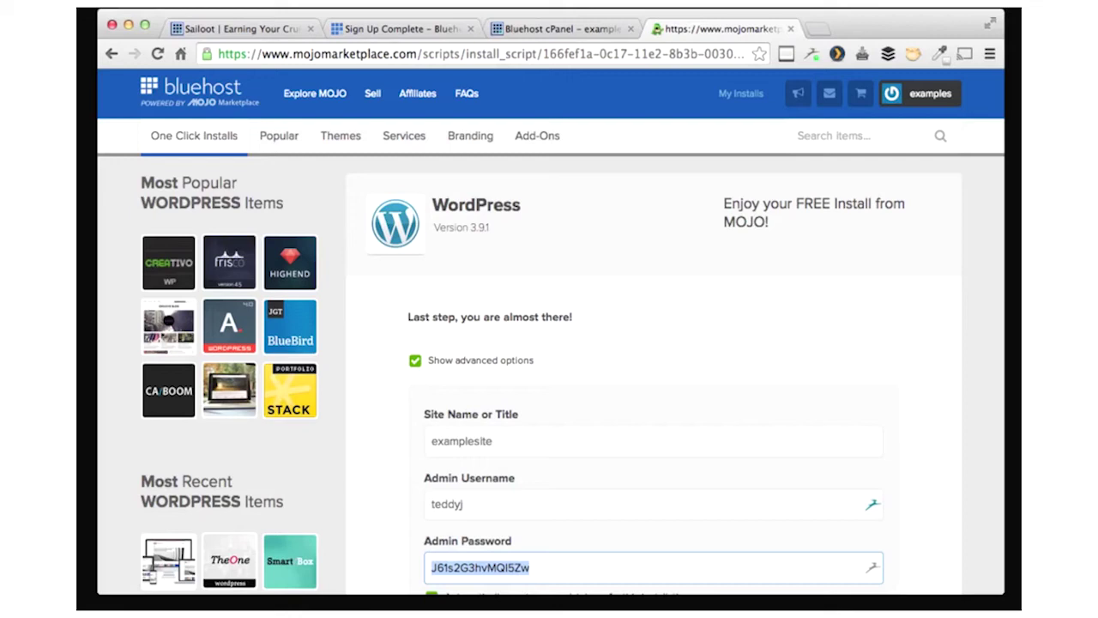
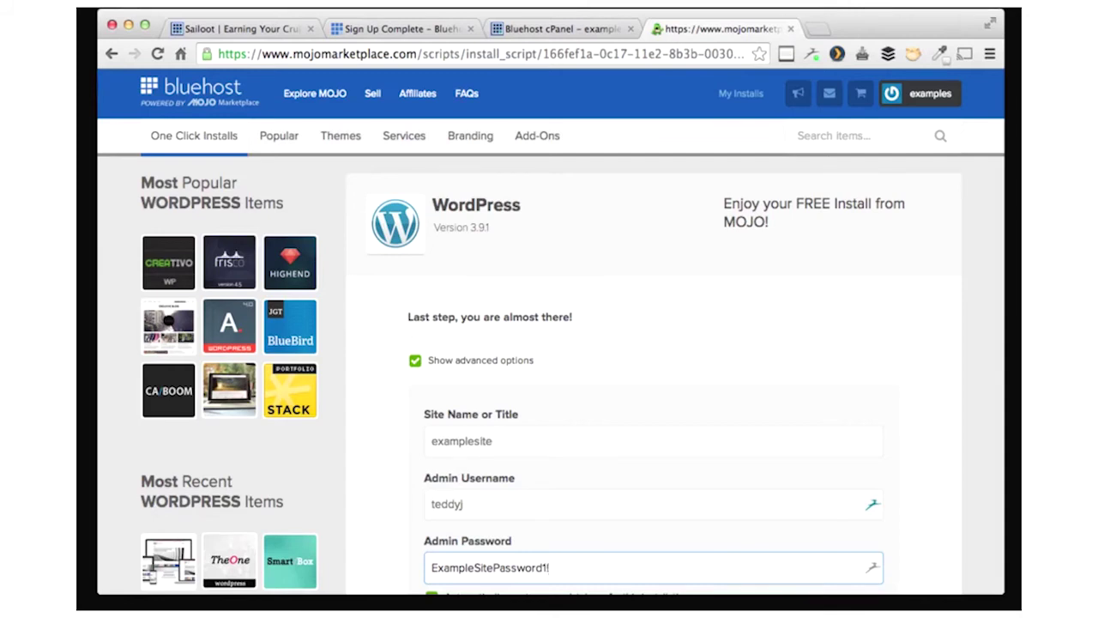
scroll(412, 489, down, 2)
click(415, 576)
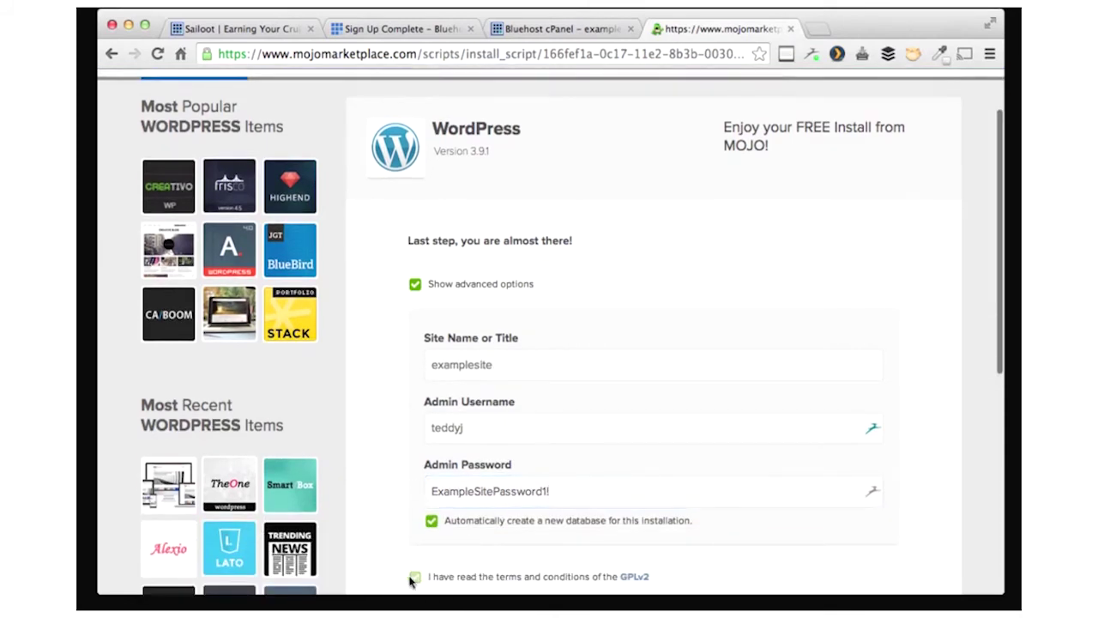
scroll(410, 581, down, 2)
click(459, 535)
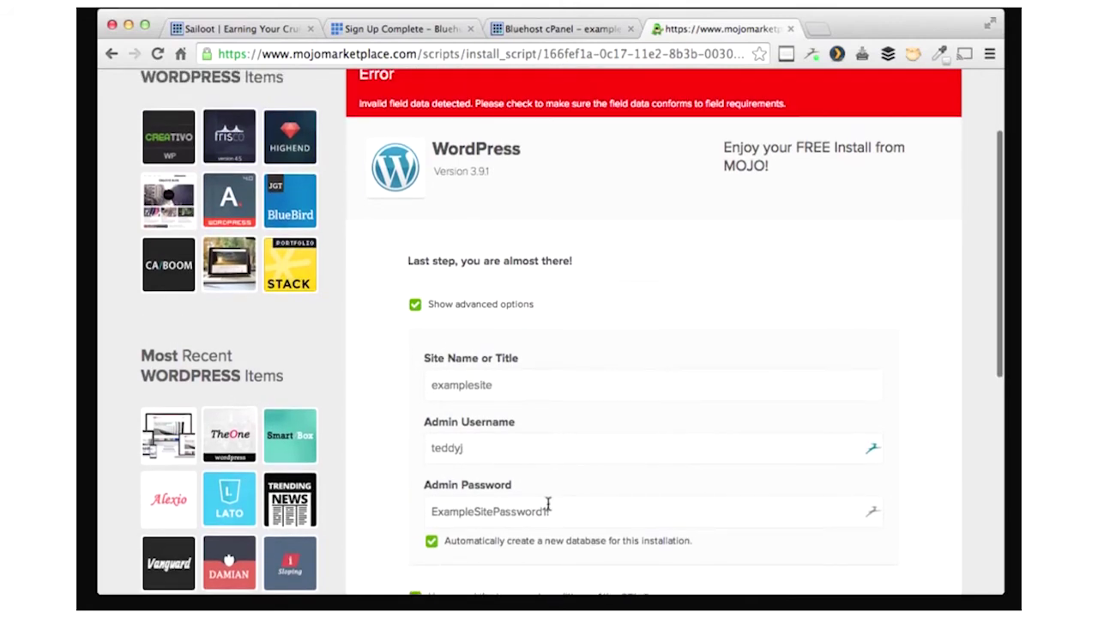
- Replace the rejected admin password with a shorter one, decline Dashlane, and resubmit the install
click(560, 511)
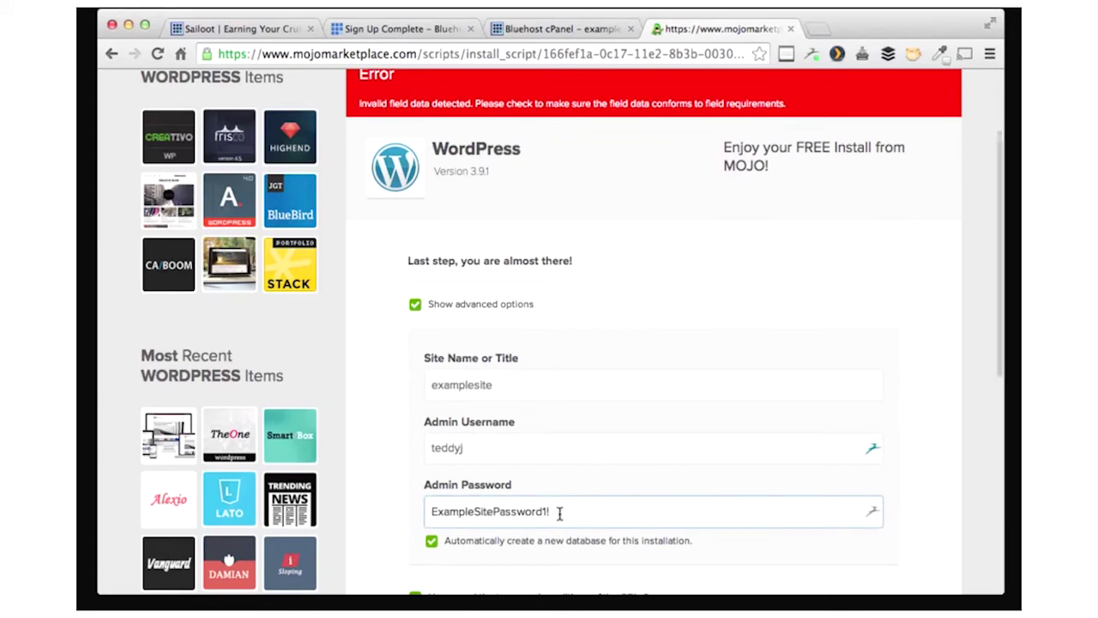
drag(559, 512, 424, 508)
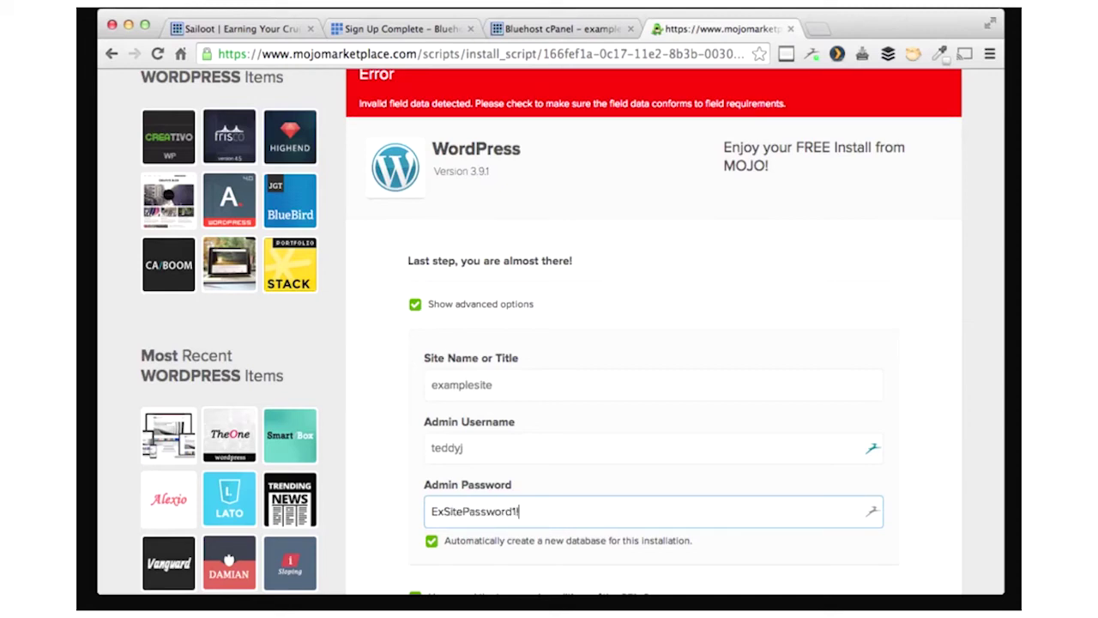
scroll(644, 508, down, 1)
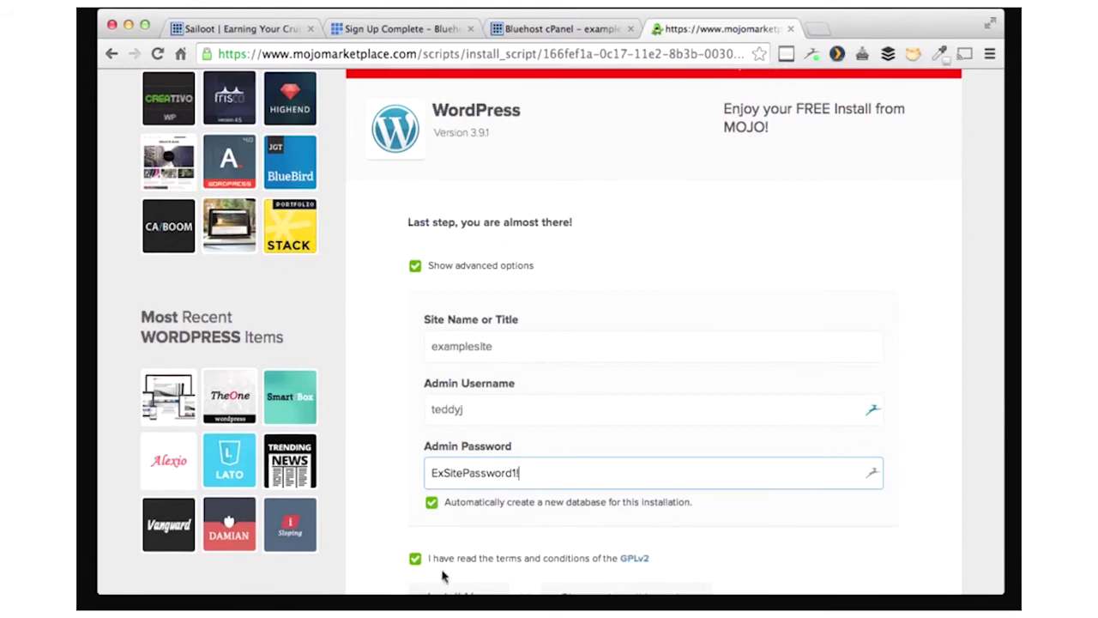
scroll(495, 509, down, 2)
click(493, 532)
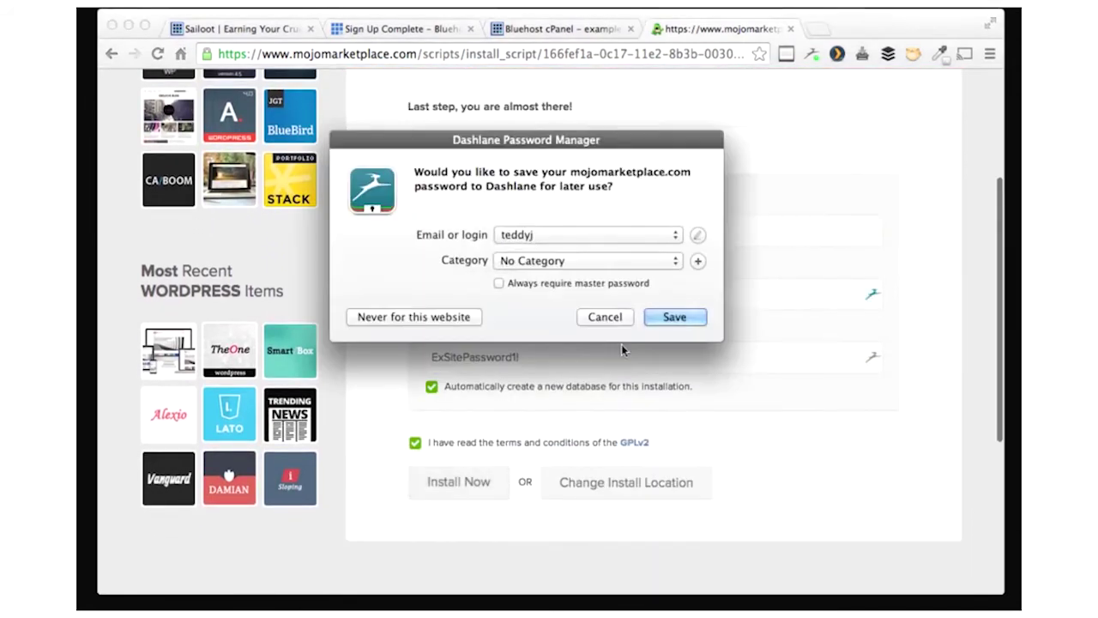
click(607, 322)
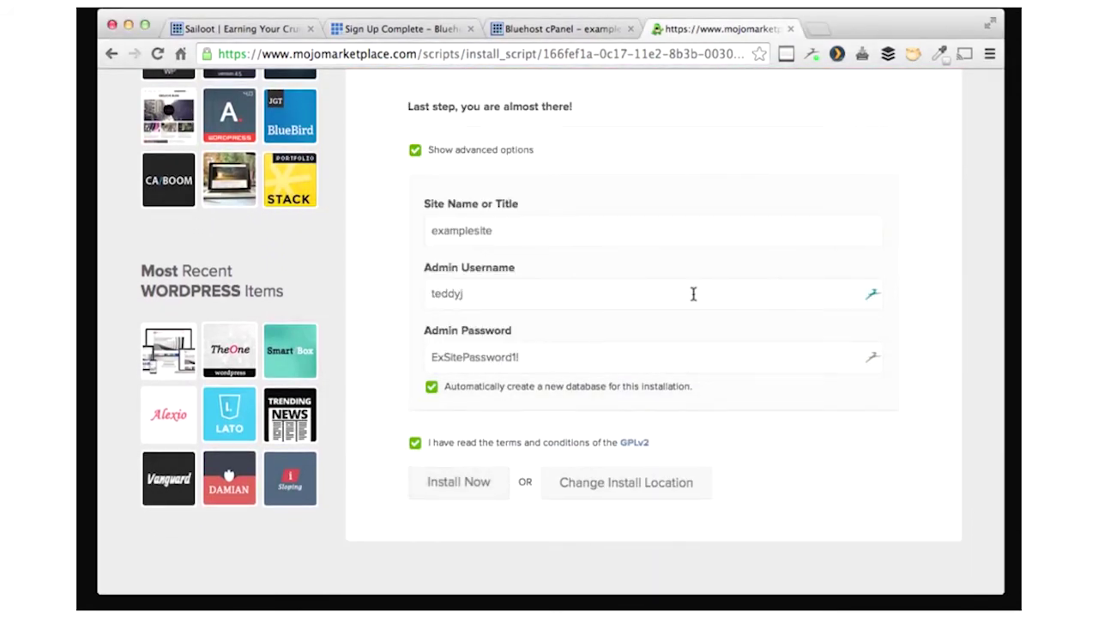
scroll(693, 294, up, 2)
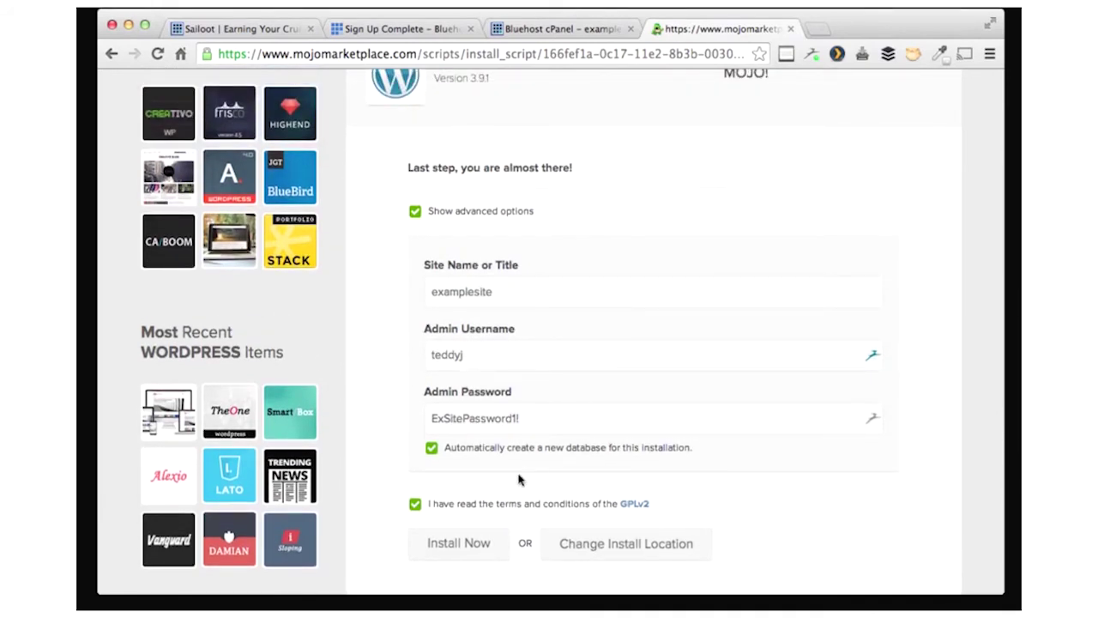
click(481, 541)
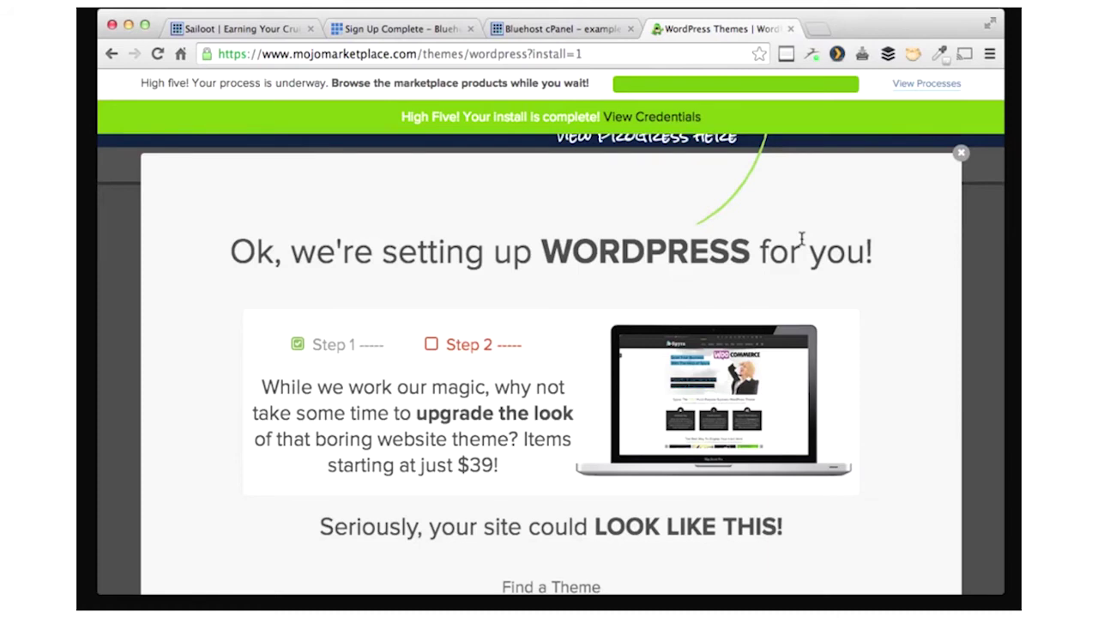
- Wait for the WordPress install to complete, then bring up the processes list
click(937, 93)
- View the new site's credentials, preview its Hello World blog, then open the admin login page
click(730, 157)
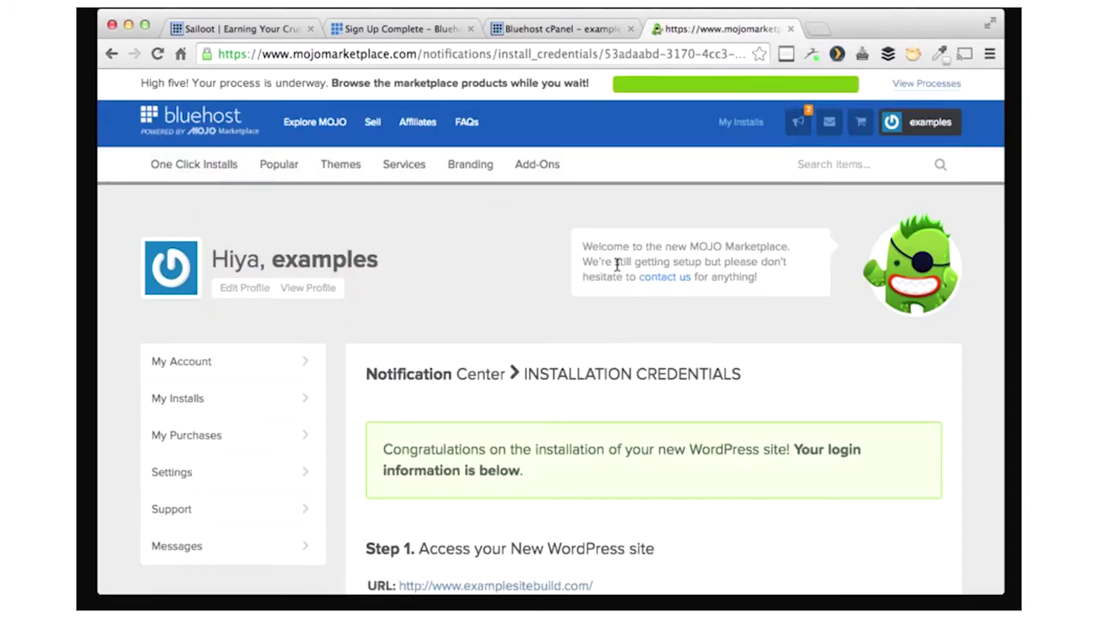
scroll(617, 264, down, 3)
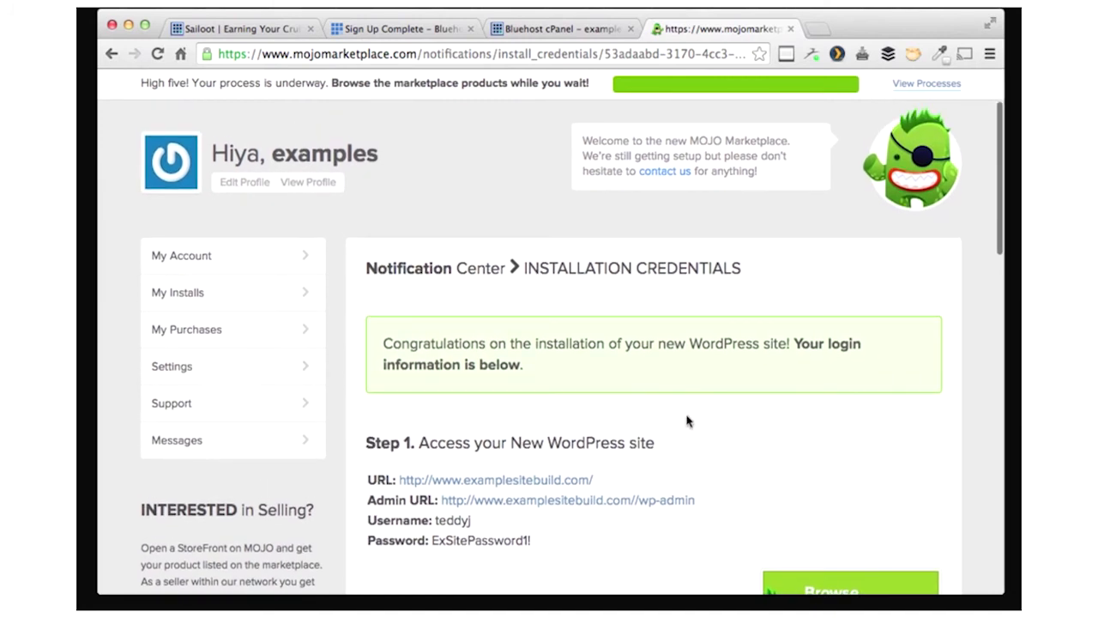
click(532, 480)
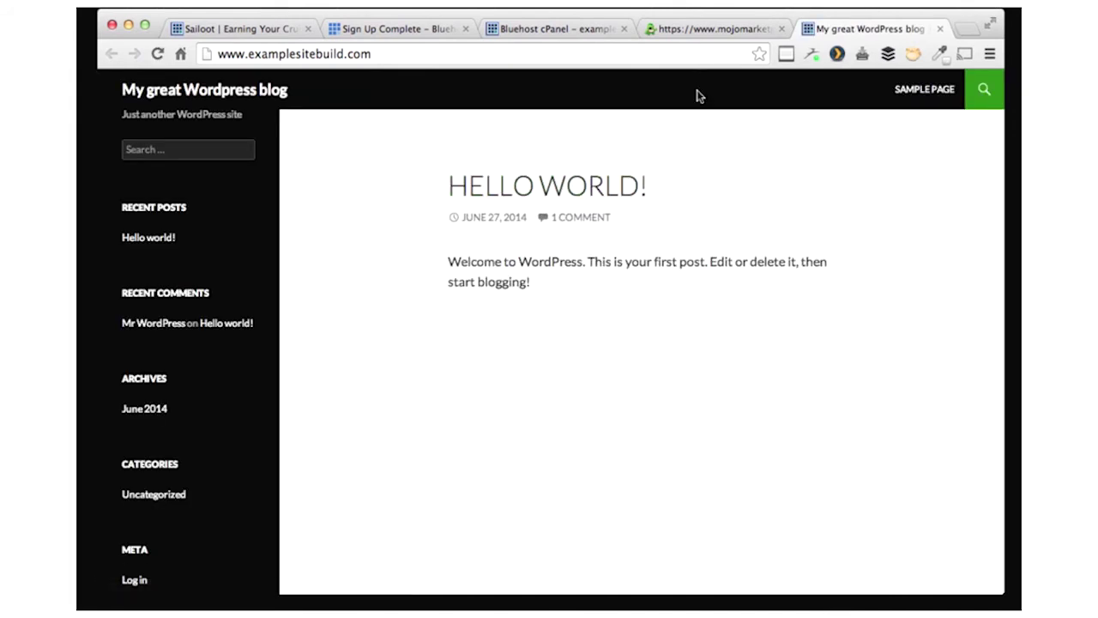
click(709, 31)
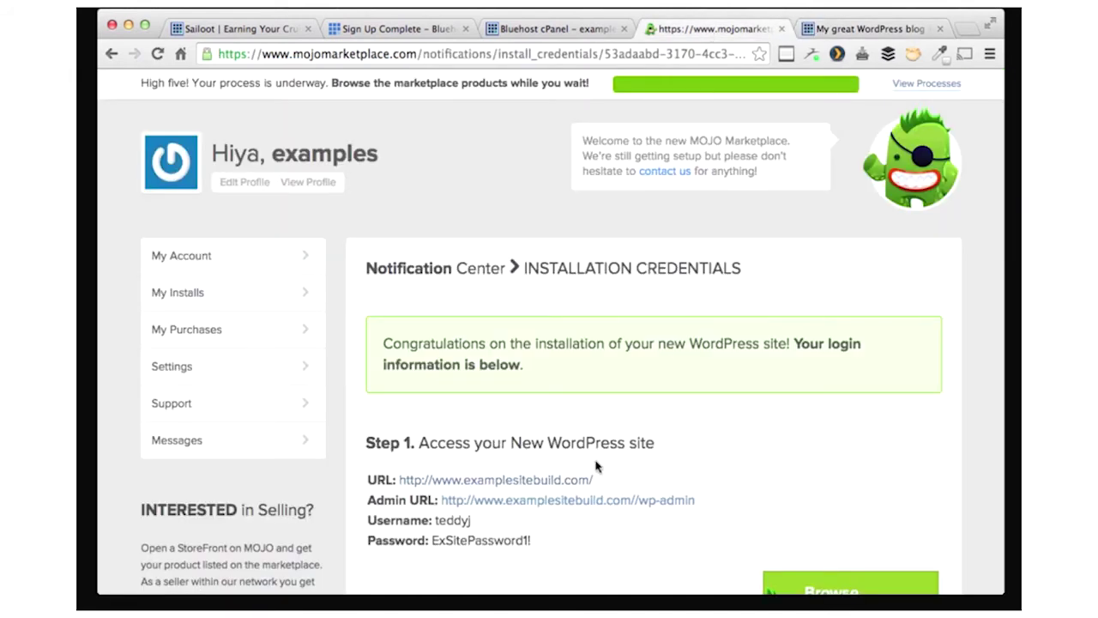
click(591, 501)
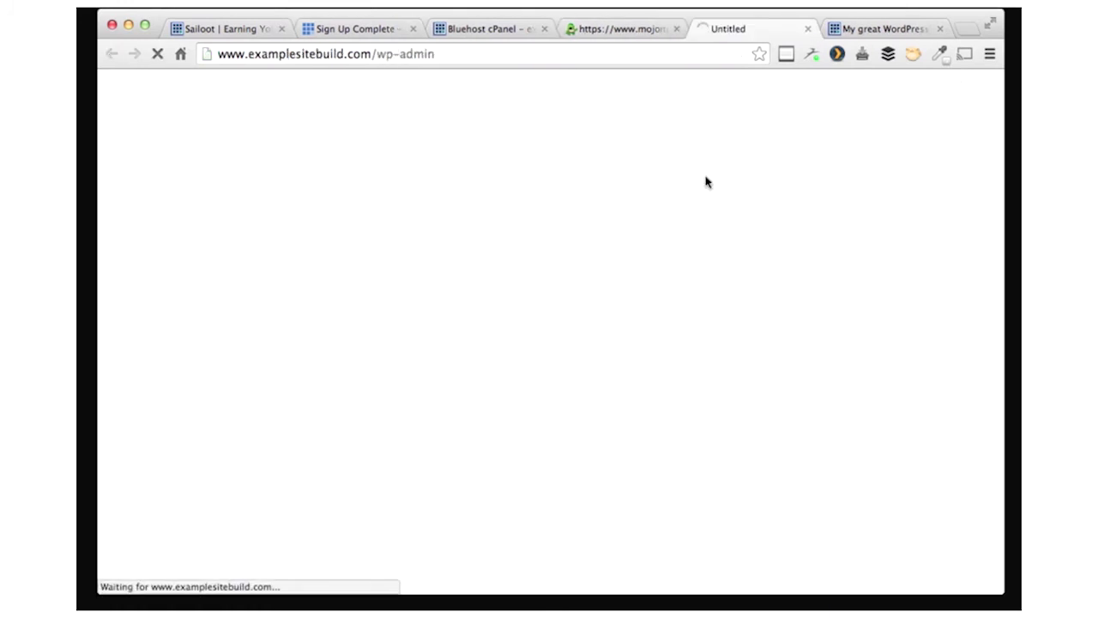
- Enter the admin username from the credentials page on the WordPress login form
click(620, 29)
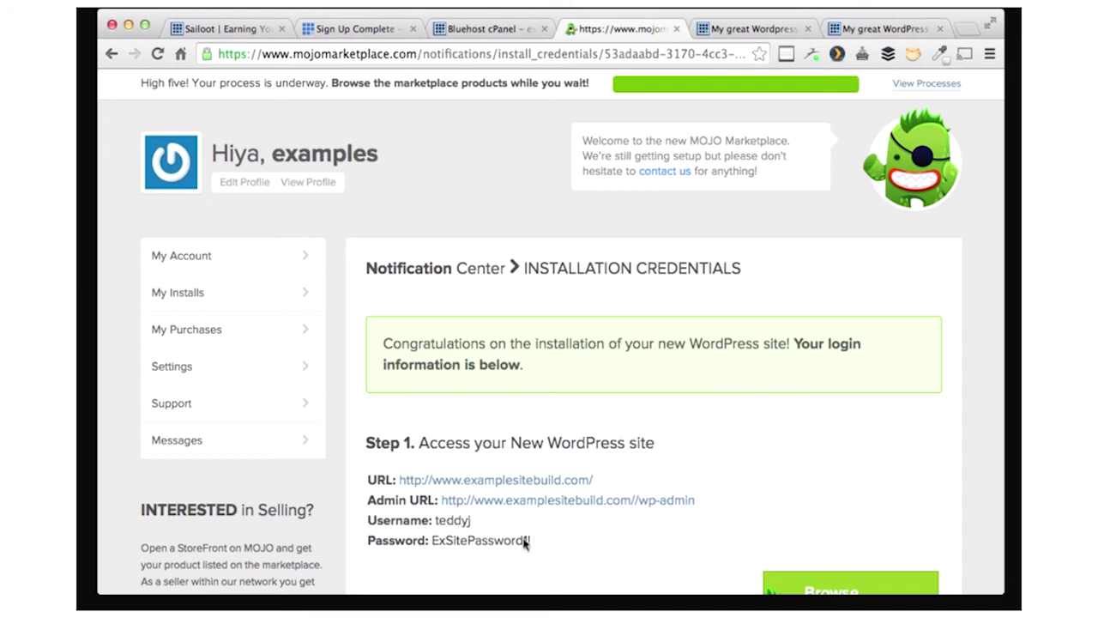
click(715, 31)
text(teddyj)
key(Tab)
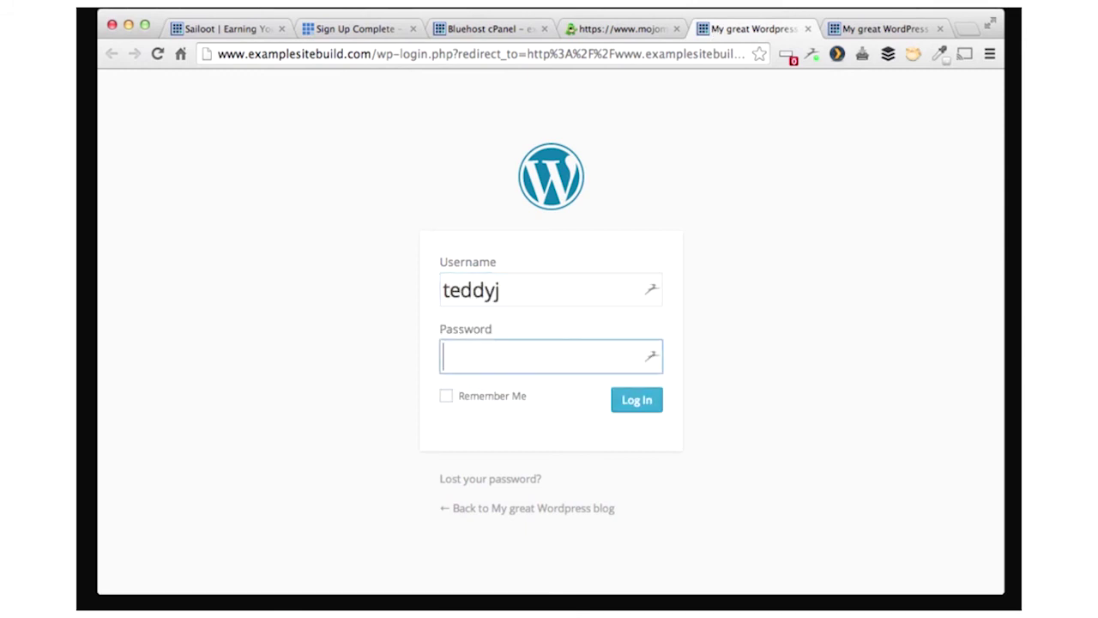
text(••)
key(BackSpace)
key(BackSpace)
- Copy the admin password from the credentials page, paste it, log in and decline Dashlane
click(614, 29)
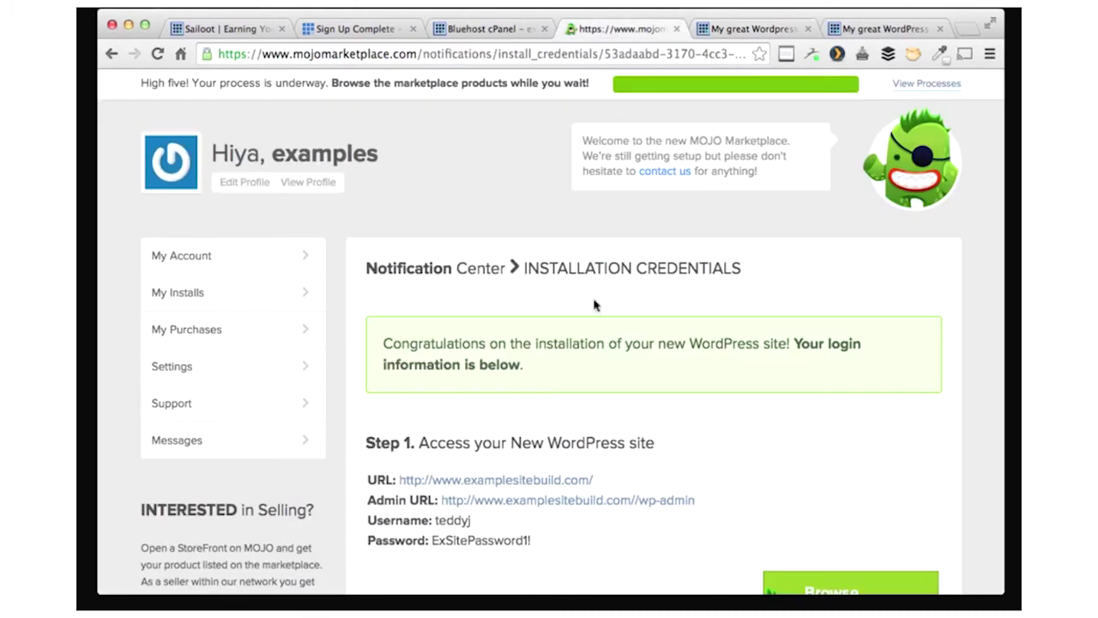
drag(533, 543, 429, 538)
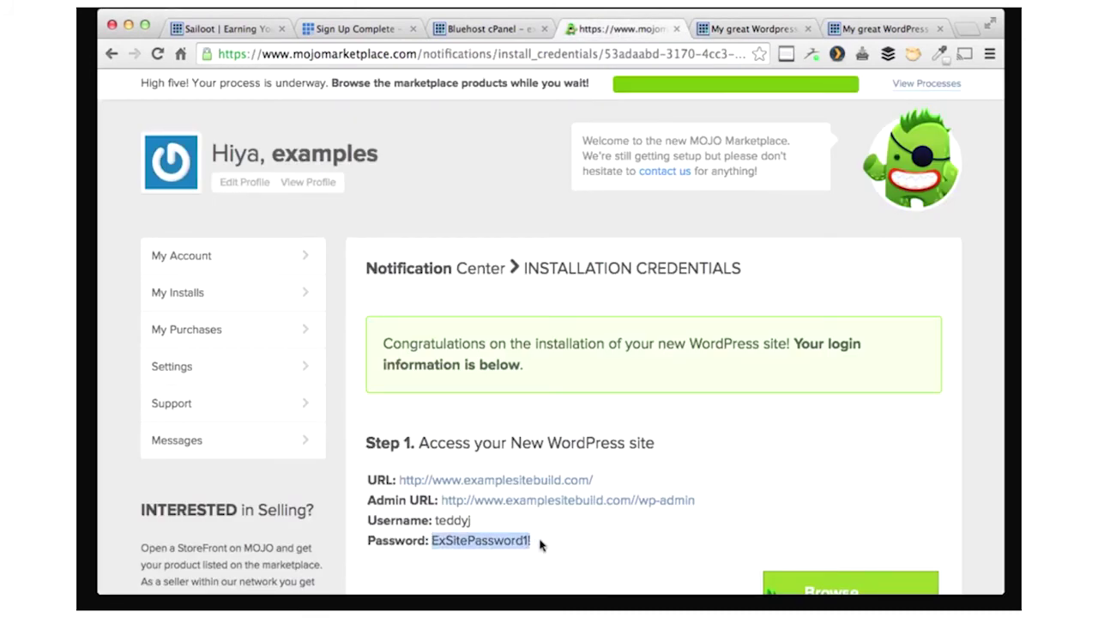
click(723, 31)
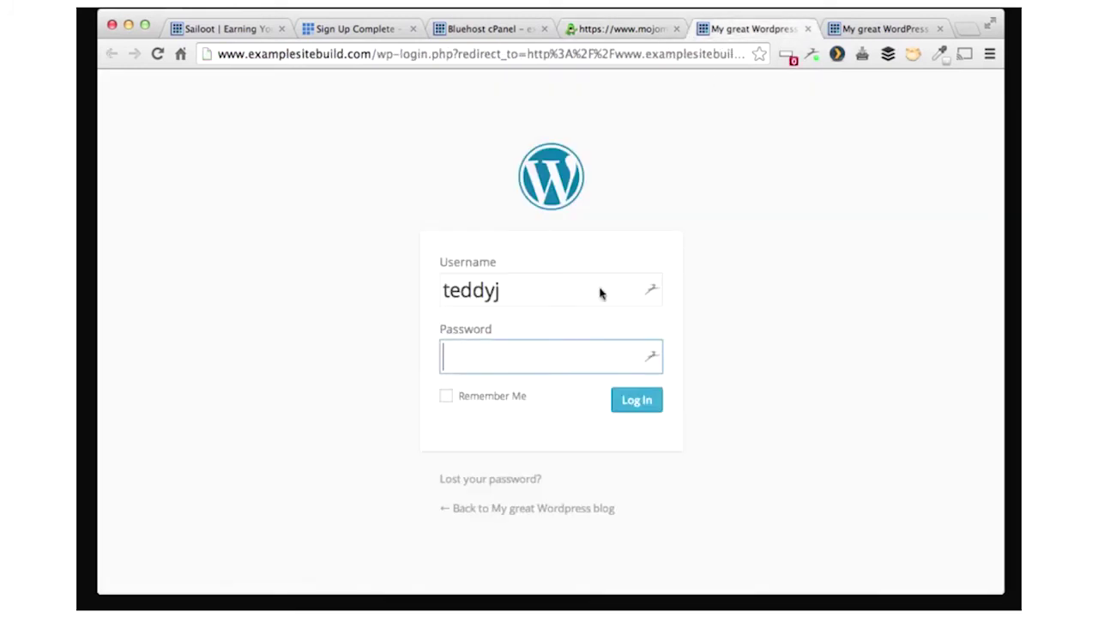
key(super+v)
click(645, 402)
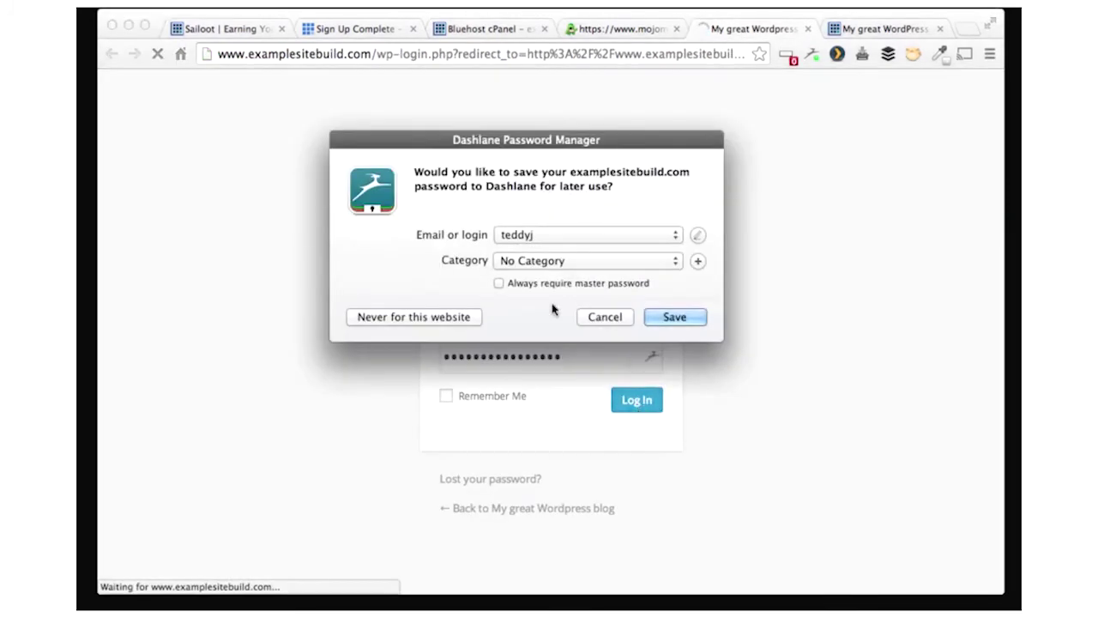
click(624, 317)
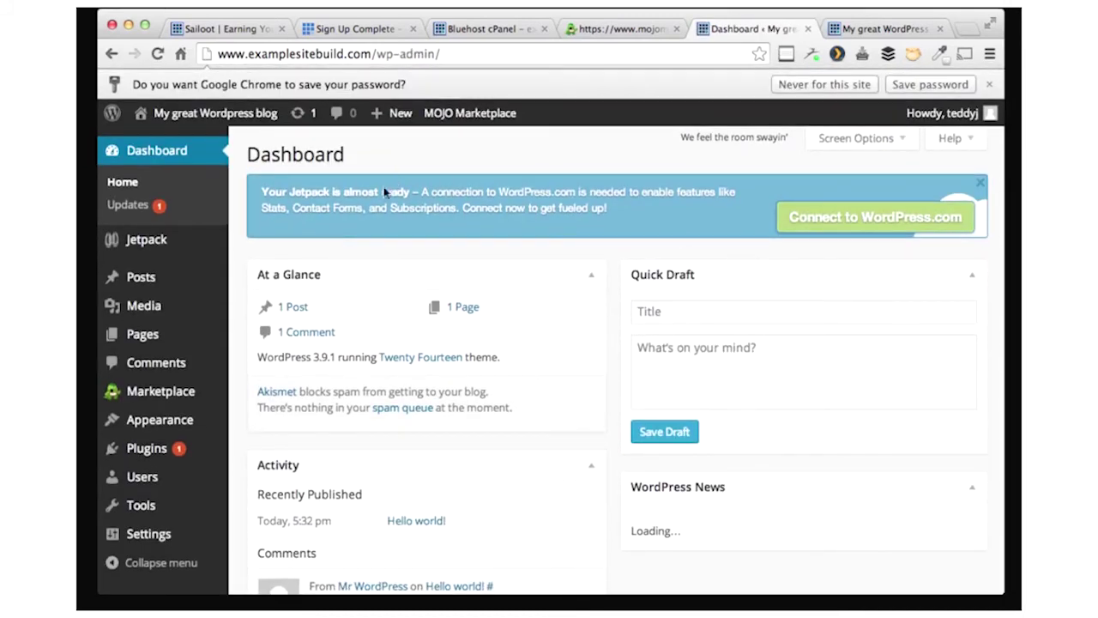
- Update the Jetpack plugin from Dashboard > Updates, then go to the installed themes list
click(129, 205)
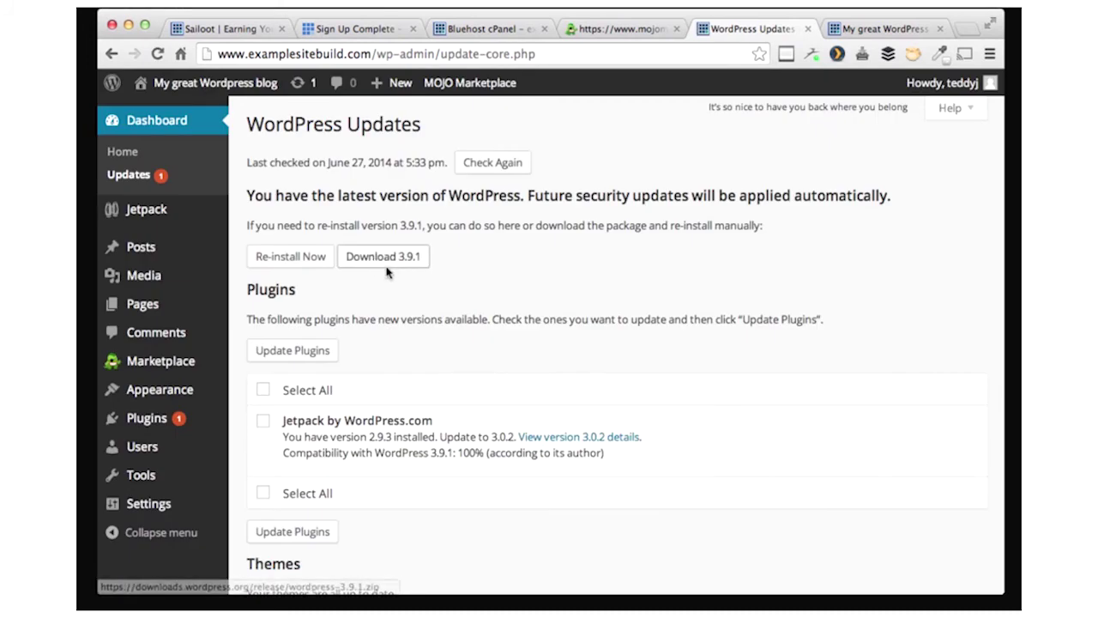
click(263, 389)
click(292, 350)
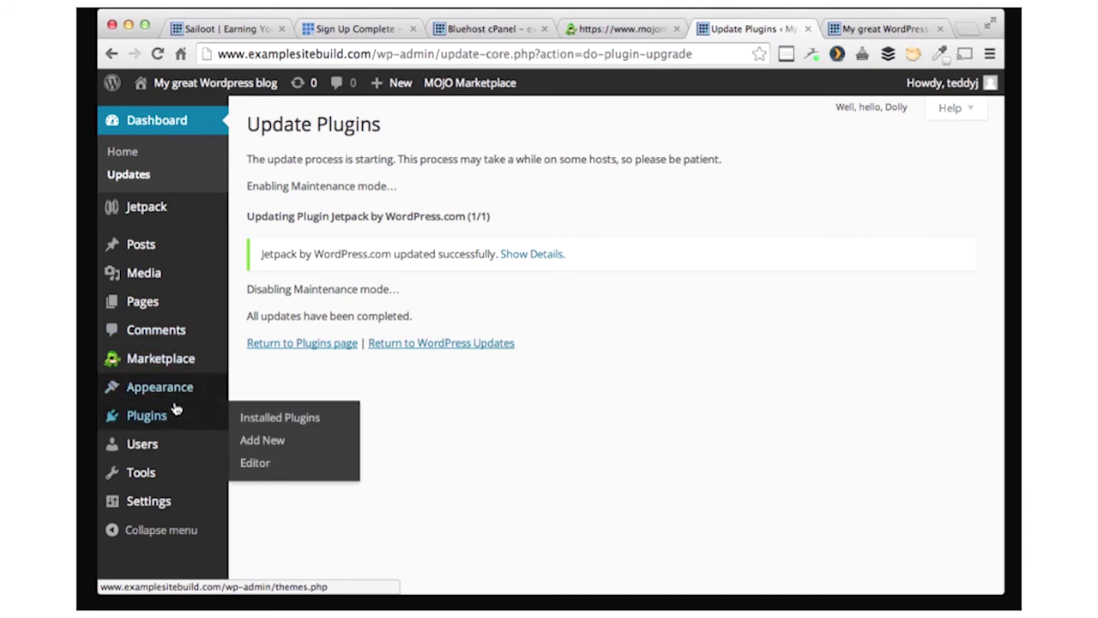
mouse_move(139, 383)
click(261, 393)
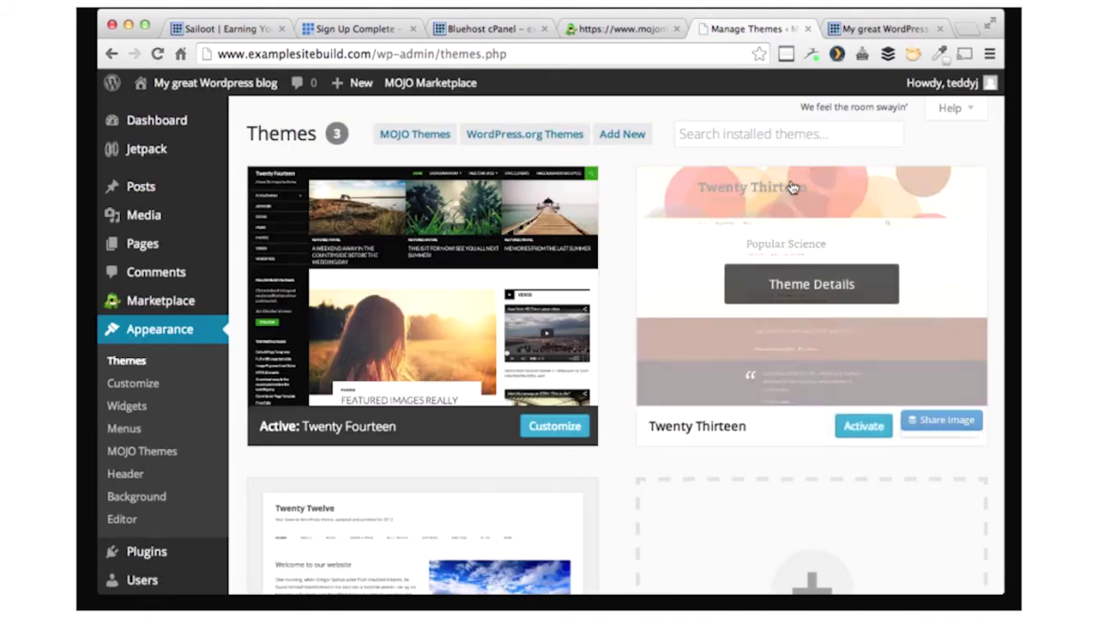
- Search the theme directory for 'magazine basic', install Magazine Basic and activate it
click(716, 133)
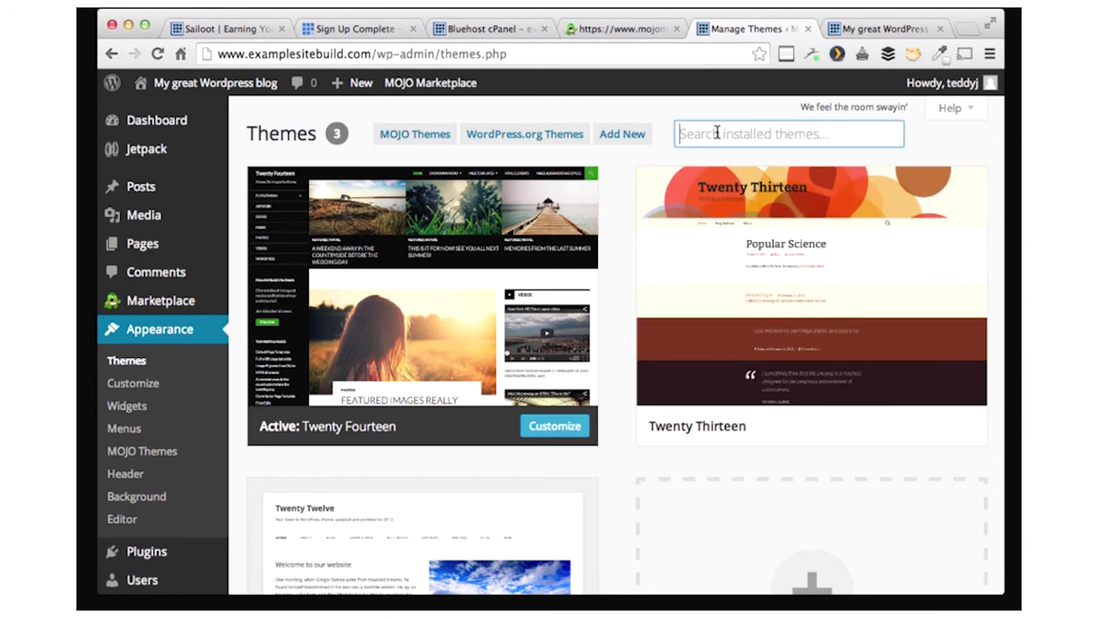
text(magazine)
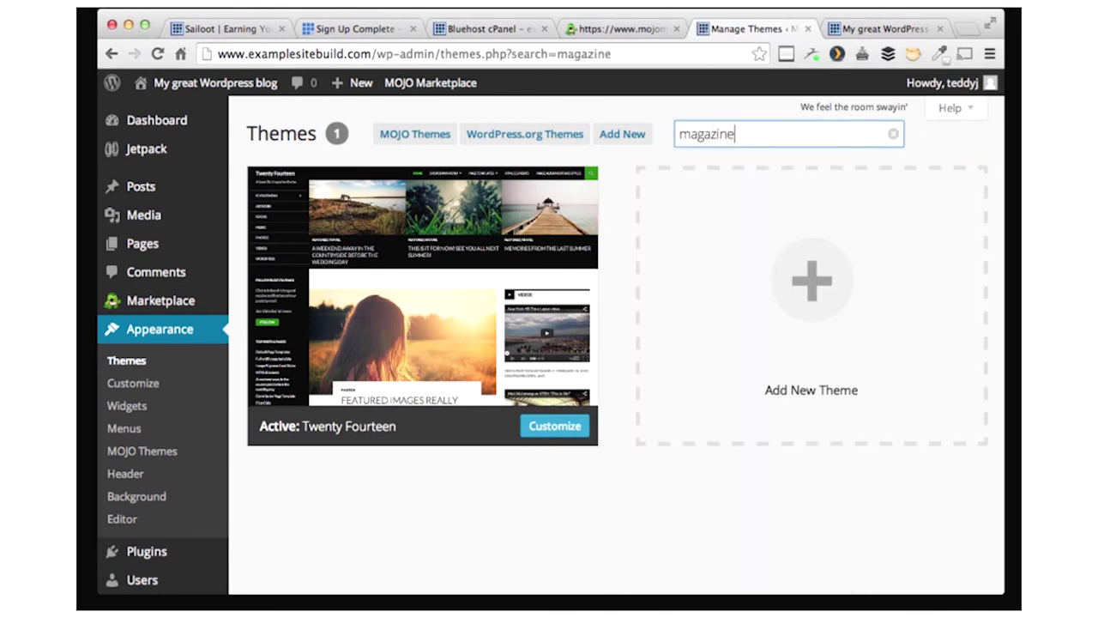
click(622, 134)
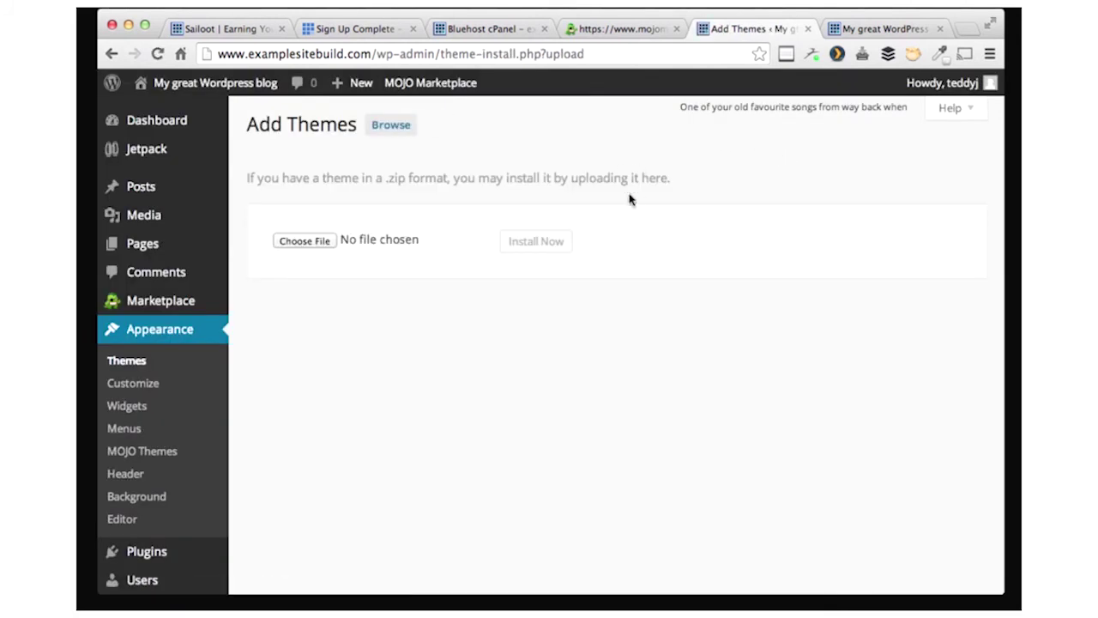
click(375, 130)
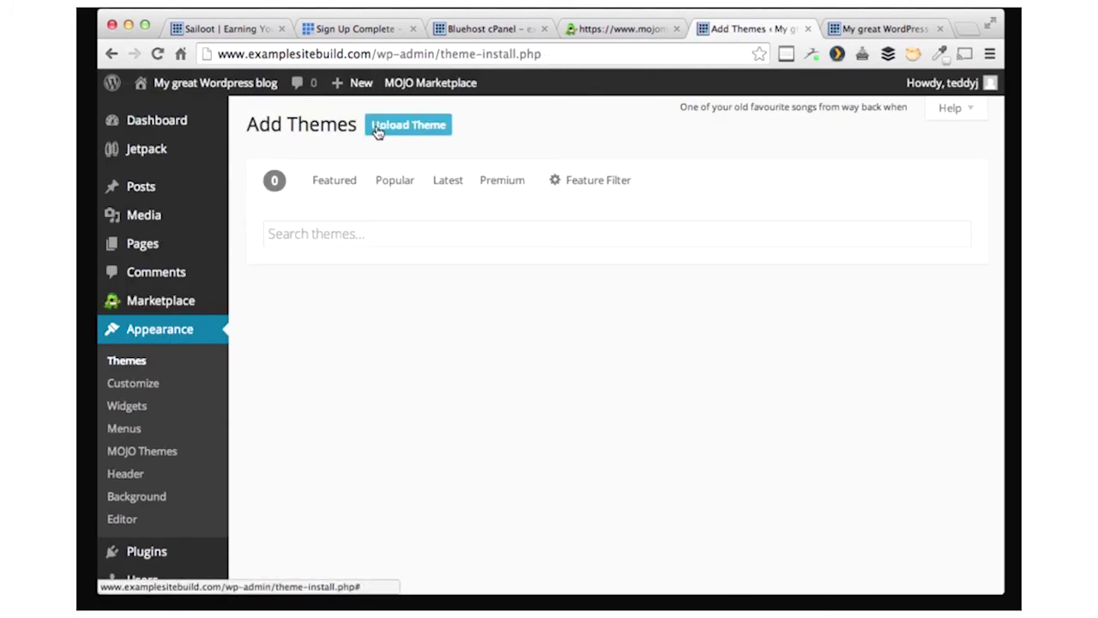
click(429, 235)
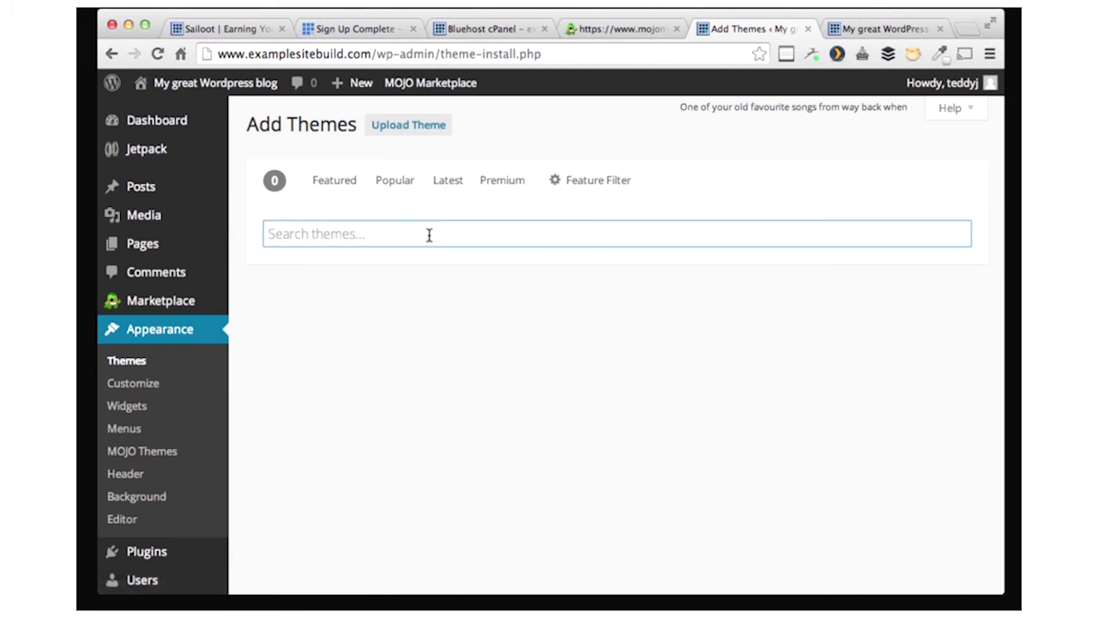
text(magazine basic)
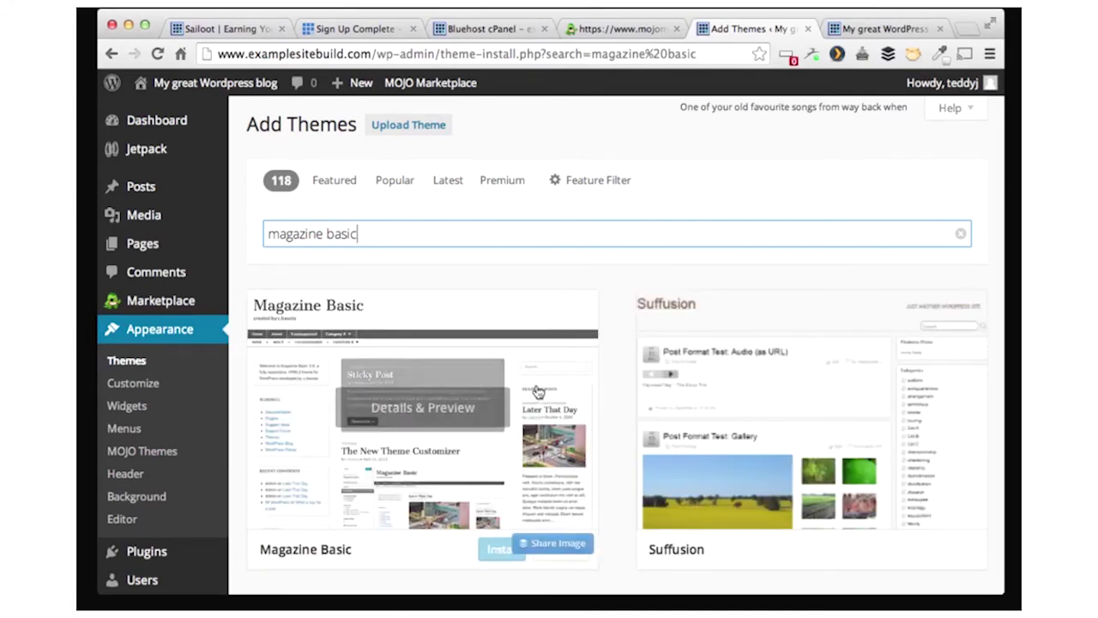
click(500, 551)
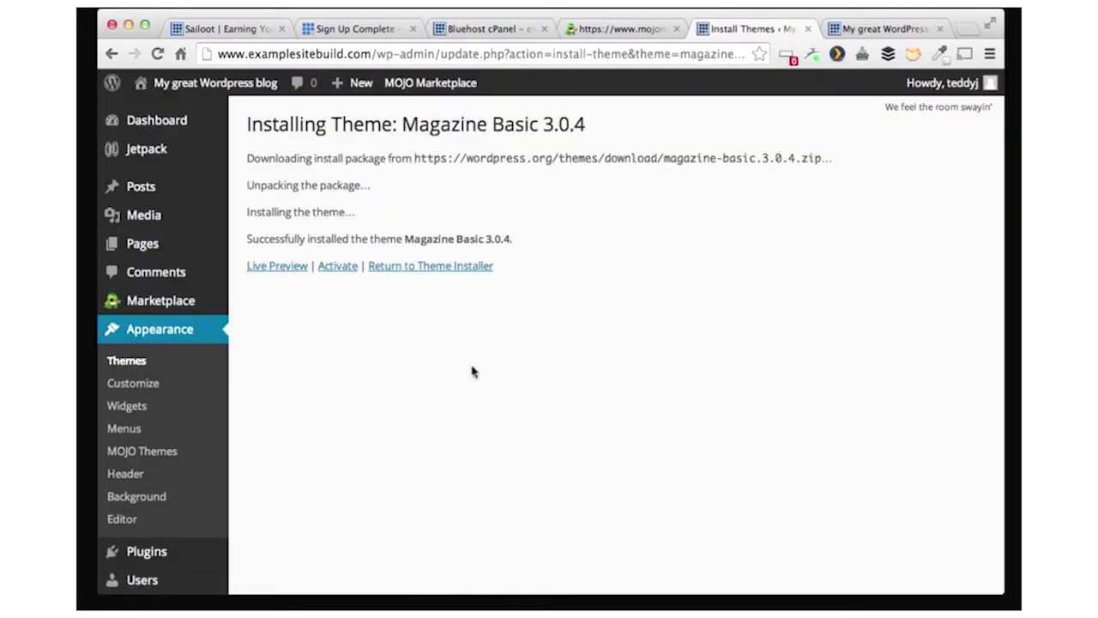
click(338, 267)
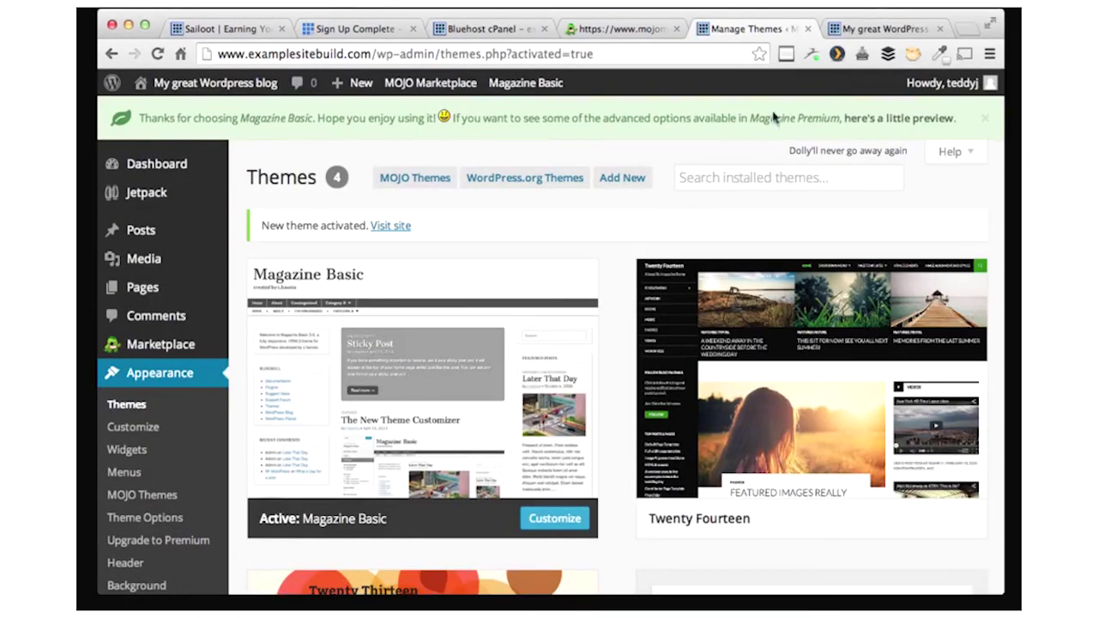
- Reload the live blog to confirm the Magazine Basic design, then open Posts > All Posts
click(878, 25)
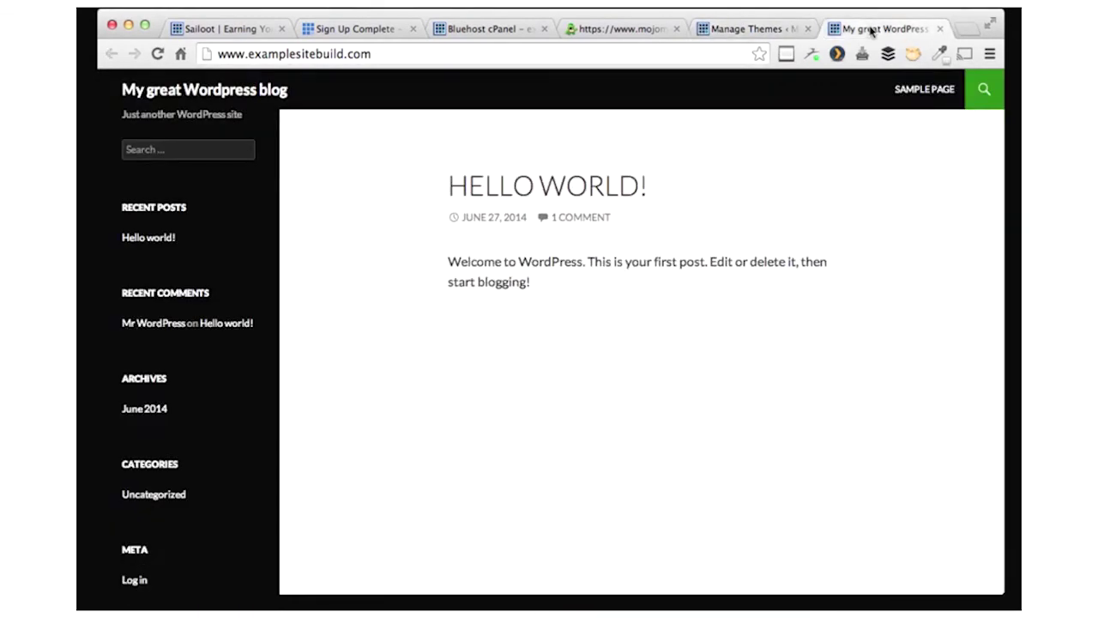
click(157, 54)
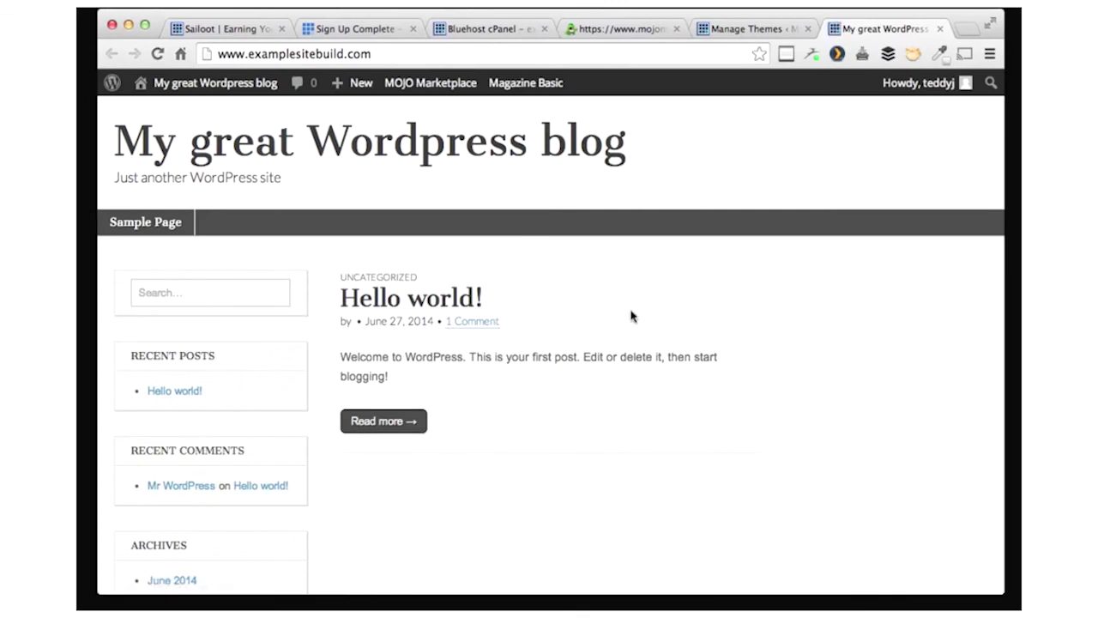
click(722, 30)
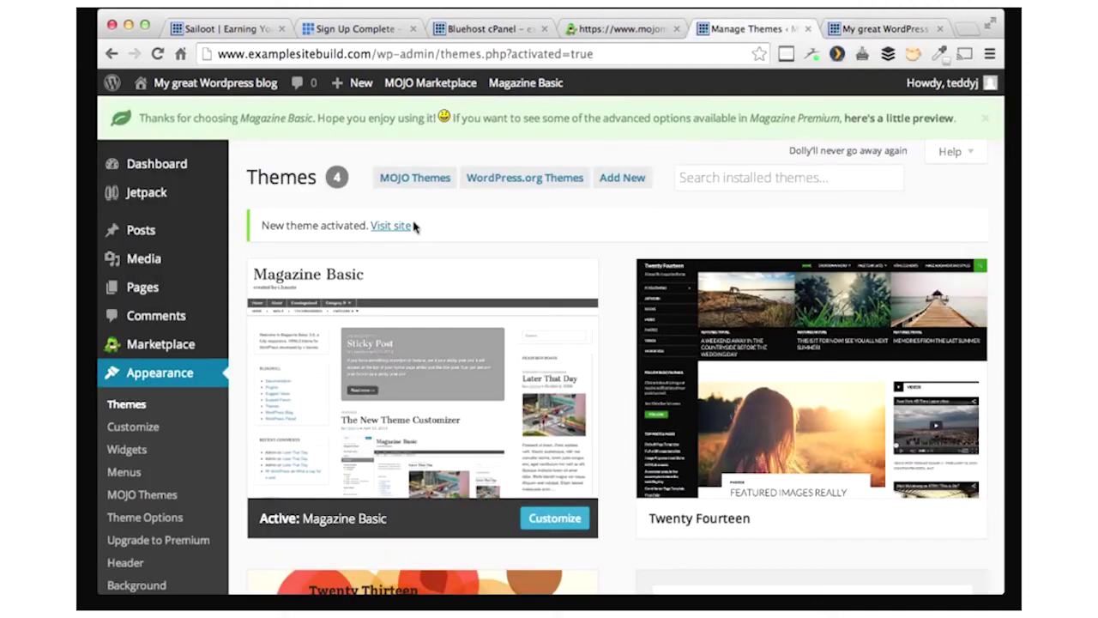
mouse_move(201, 227)
click(260, 232)
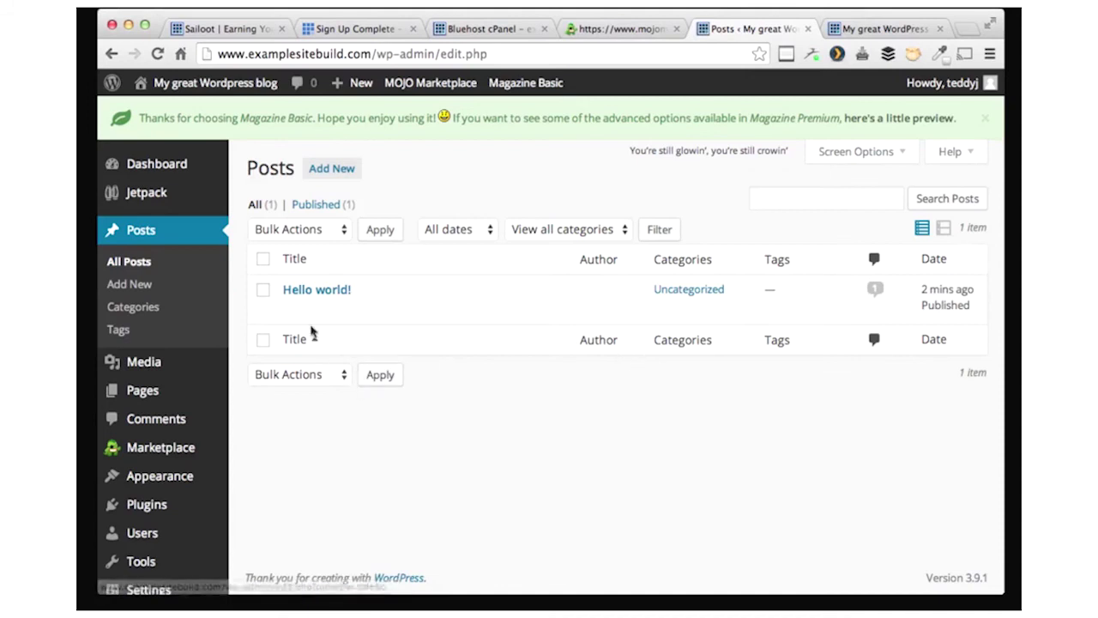
- Start a new post titled 'Welcome to My Example Web Page!'
click(131, 284)
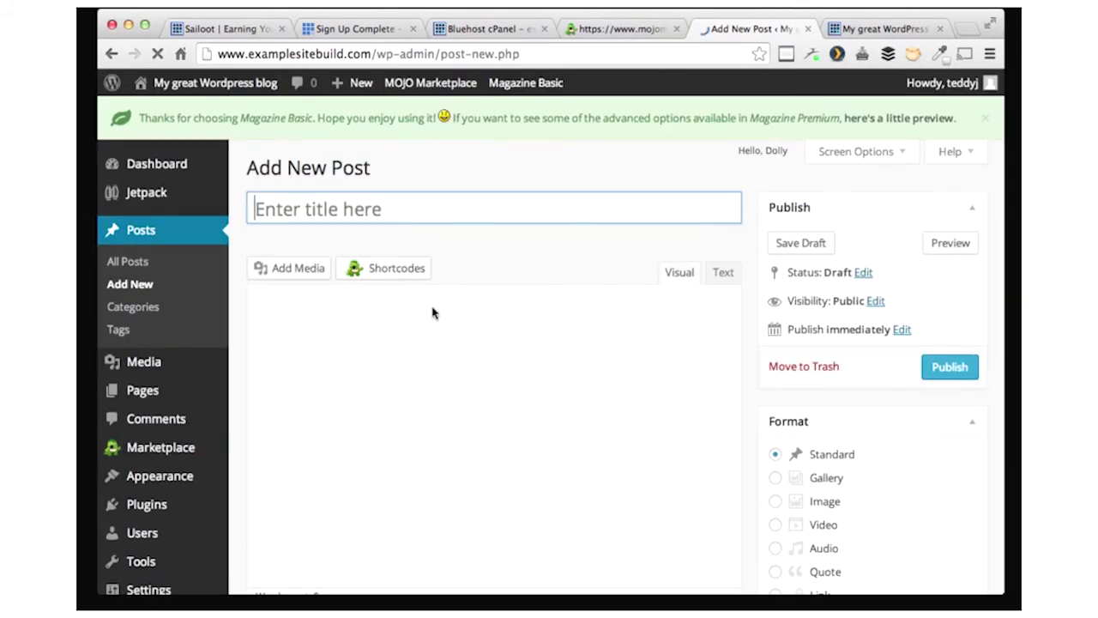
text(Welcome )
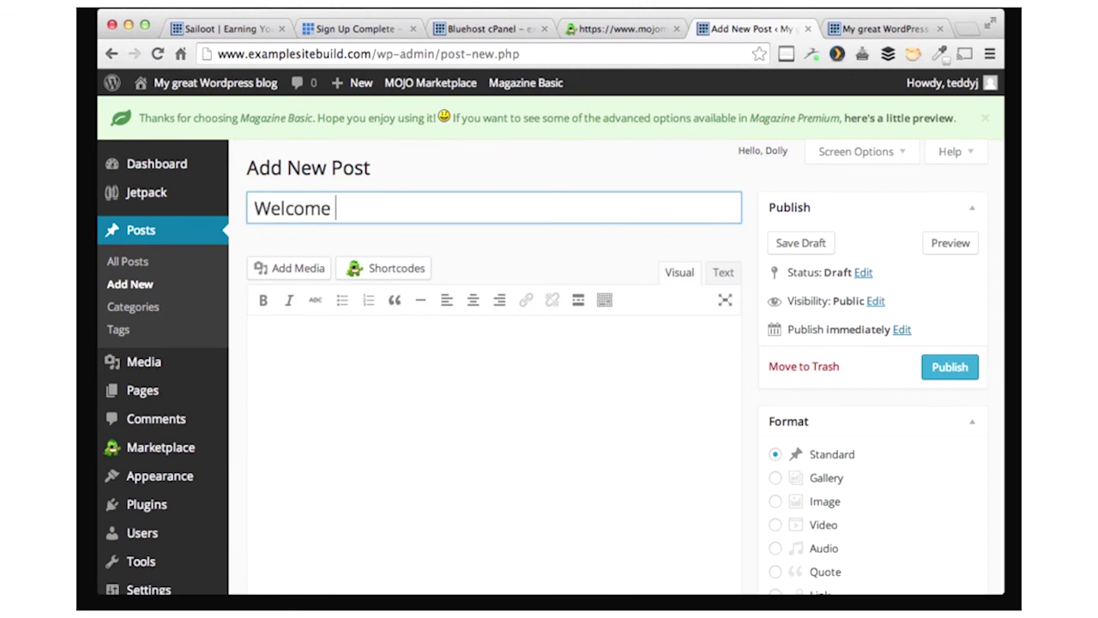
text(to EMy Example Web Page!)
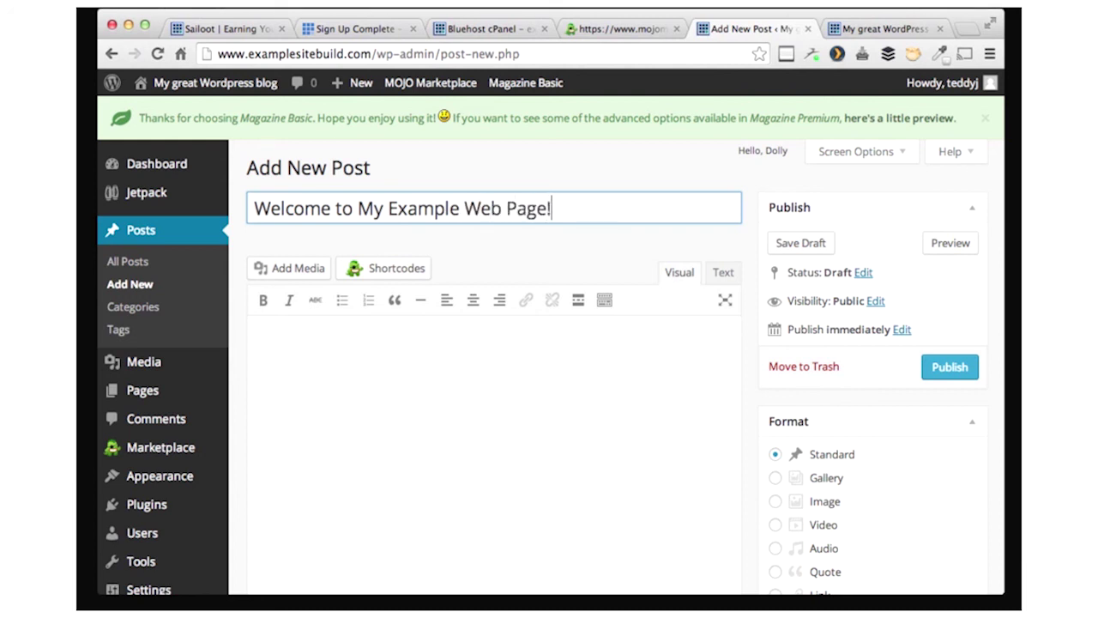
click(256, 349)
- Write the post body saying setup took less than 10 minutes
text(I)
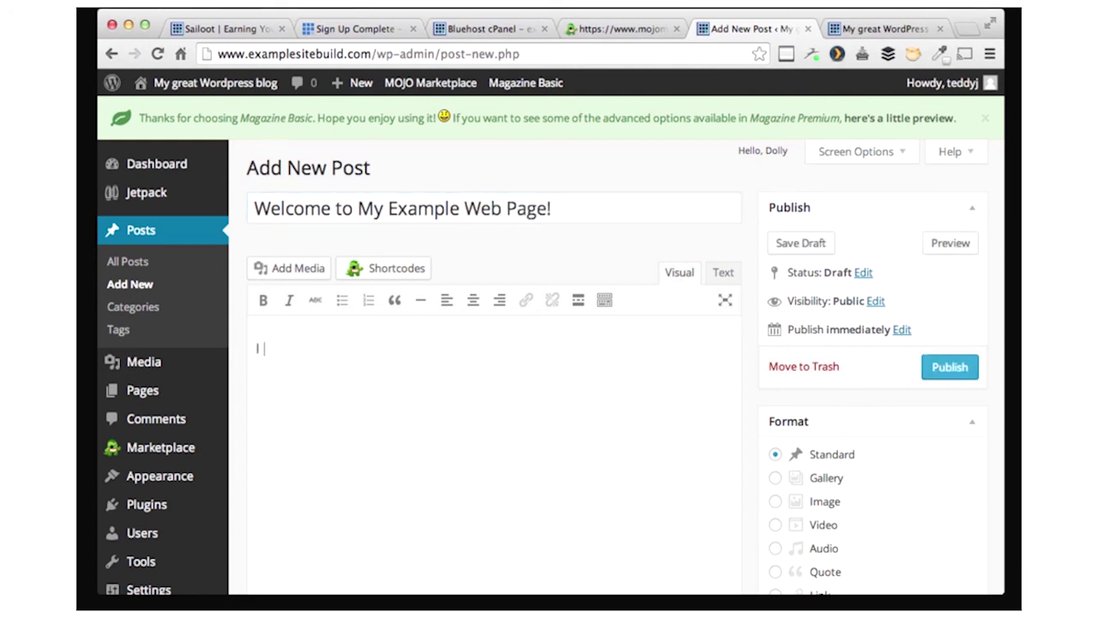
text(ve been doing this)
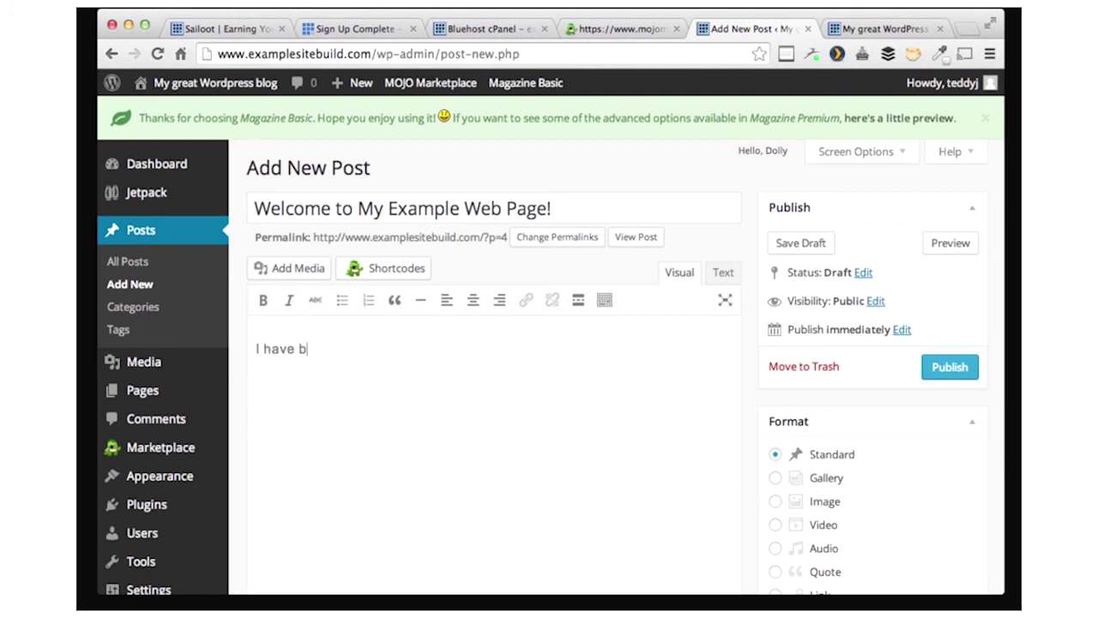
text( for ls)
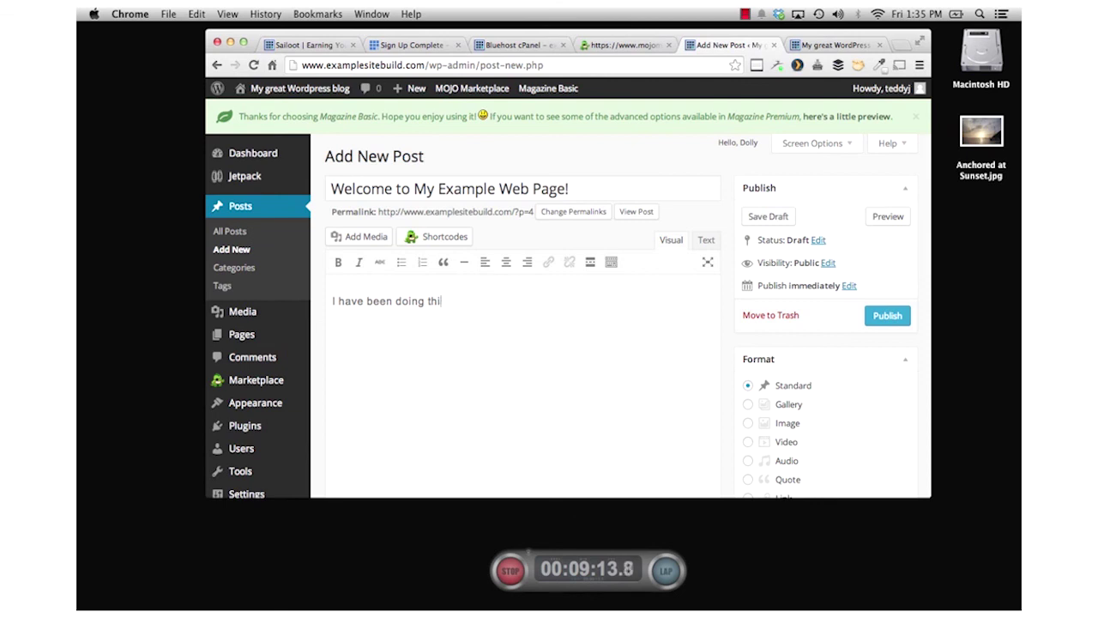
key(BackSpace)
key(BackSpace)
key(BackSpace)
key(BackSpace)
key(BackSpace)
key(BackSpace)
key(BackSpace)
key(BackSpace)
key(BackSpace)
key(BackSpace)
key(BackSpace)
key(BackSpace)
key(BackSpace)
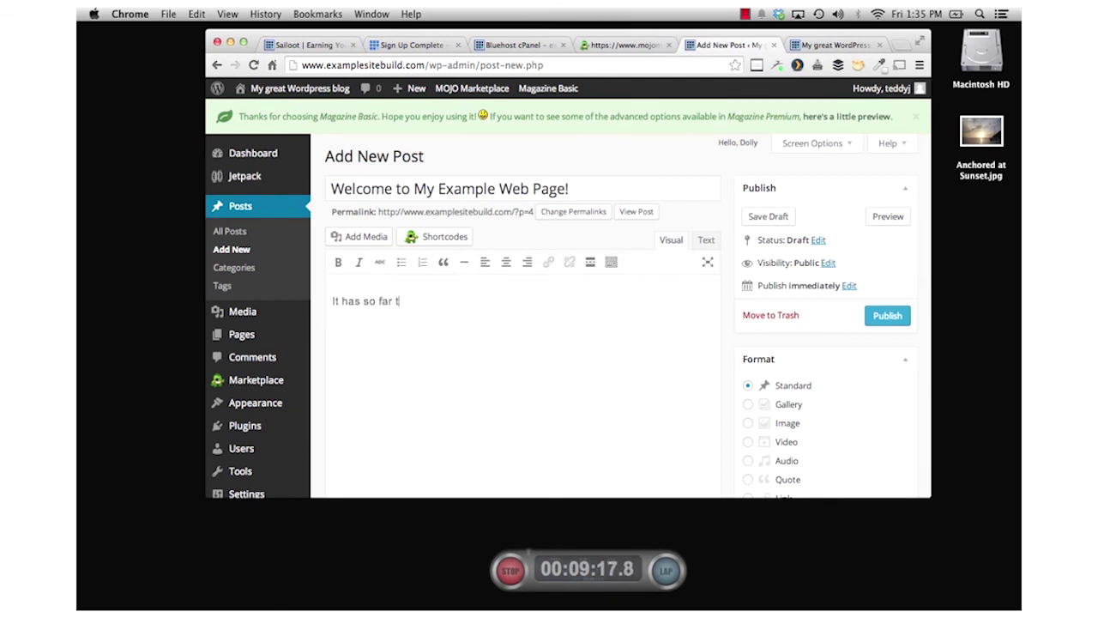
text(aken)
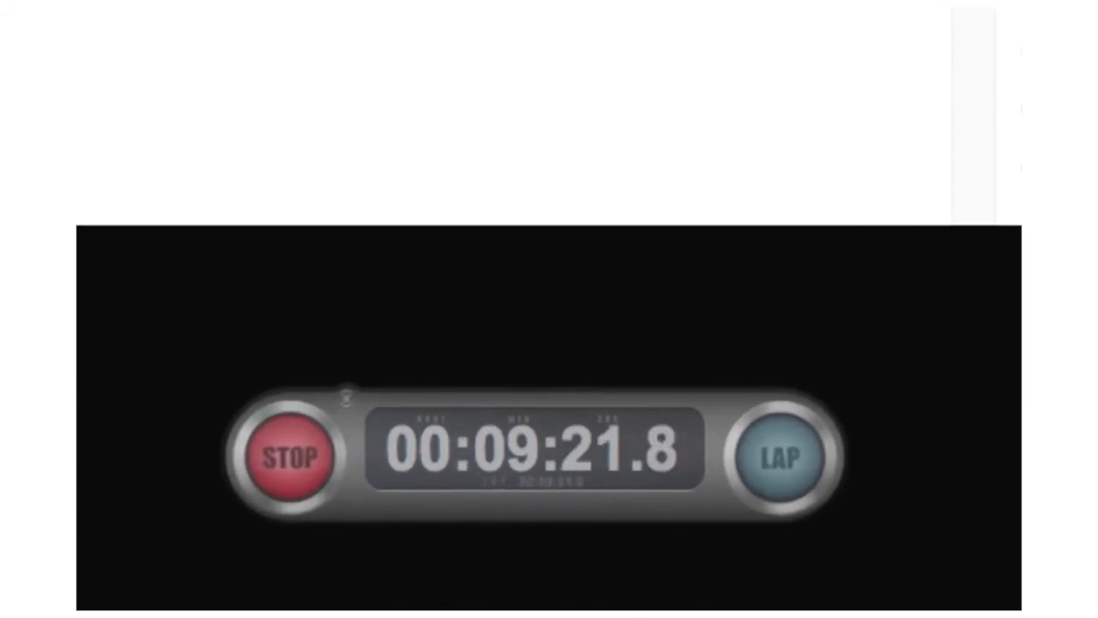
text(me less than 10 minutes to set all)
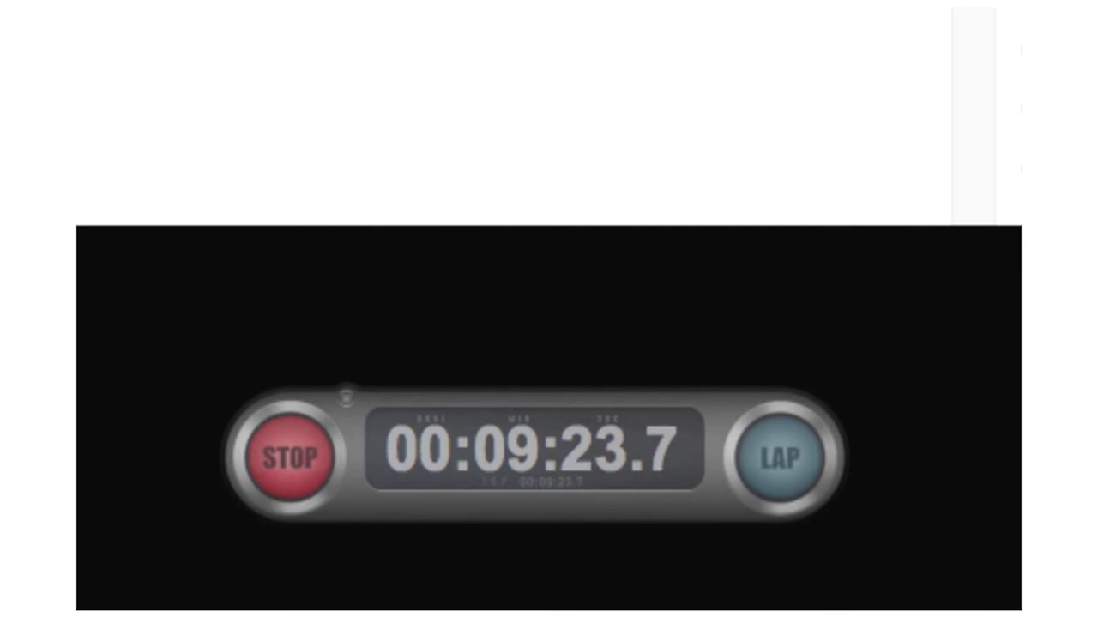
text( of this up!)
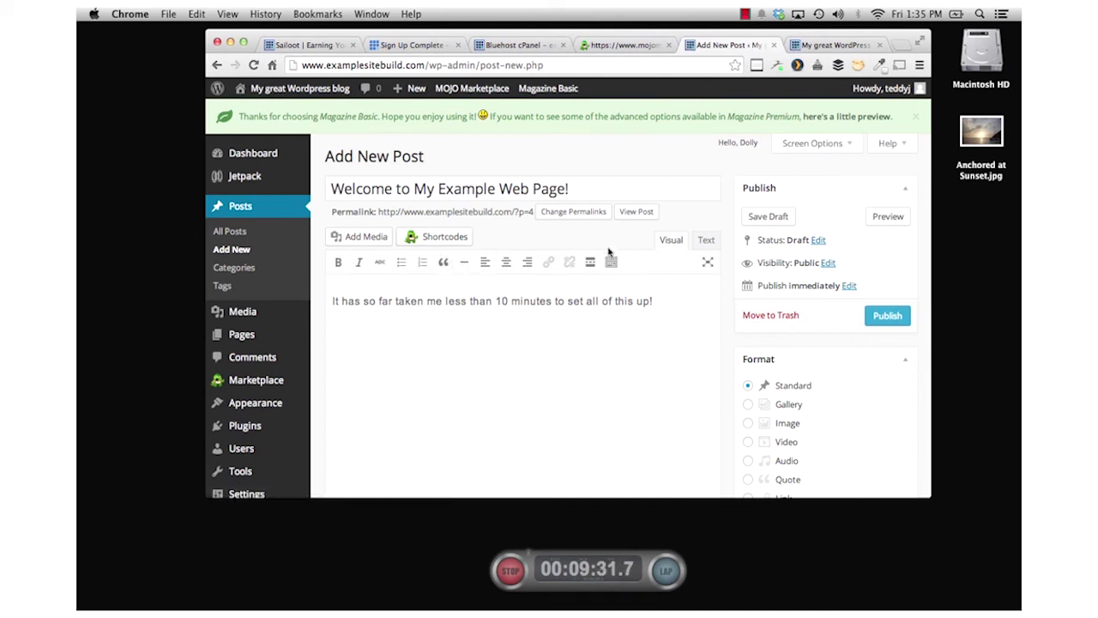
click(358, 237)
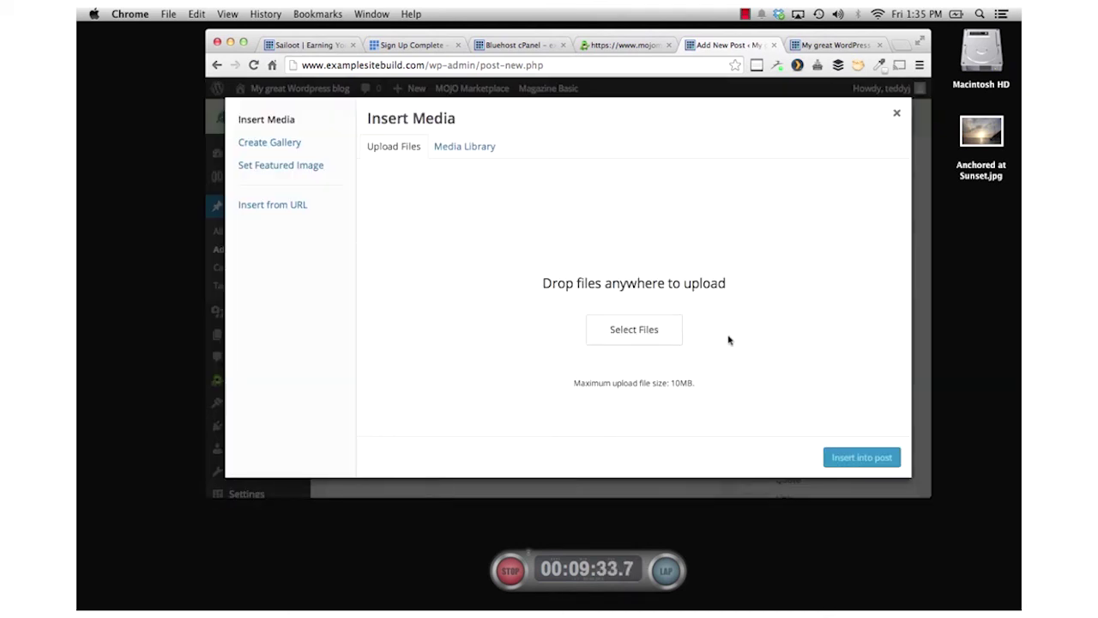
- Insert Anchored at Sunset.jpg into the post, publish it, and reload the blog tab
drag(980, 133, 589, 263)
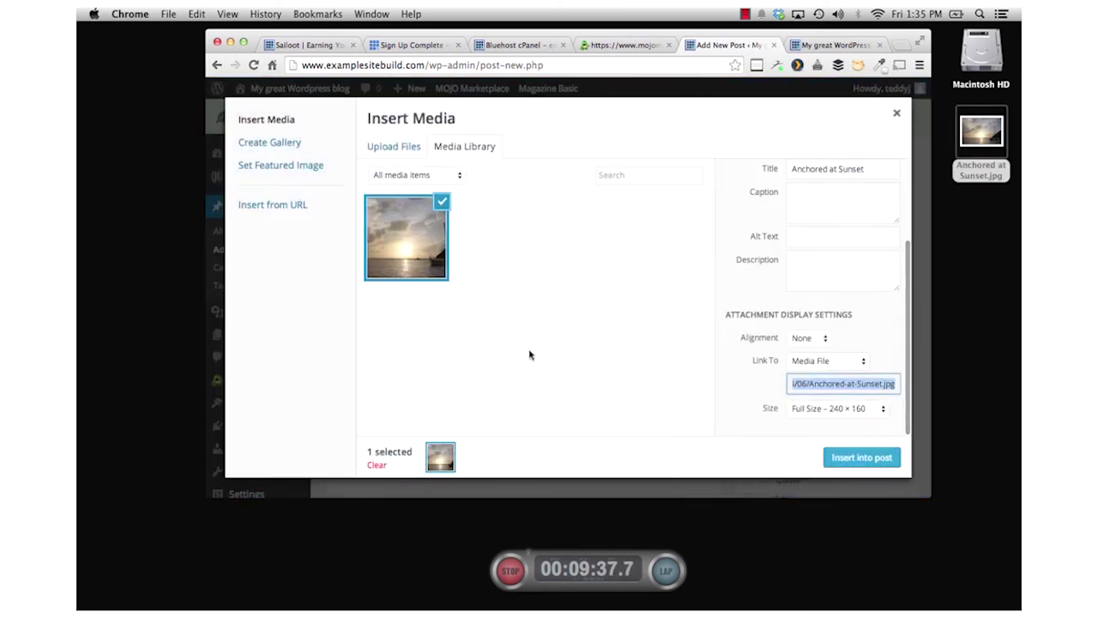
click(861, 455)
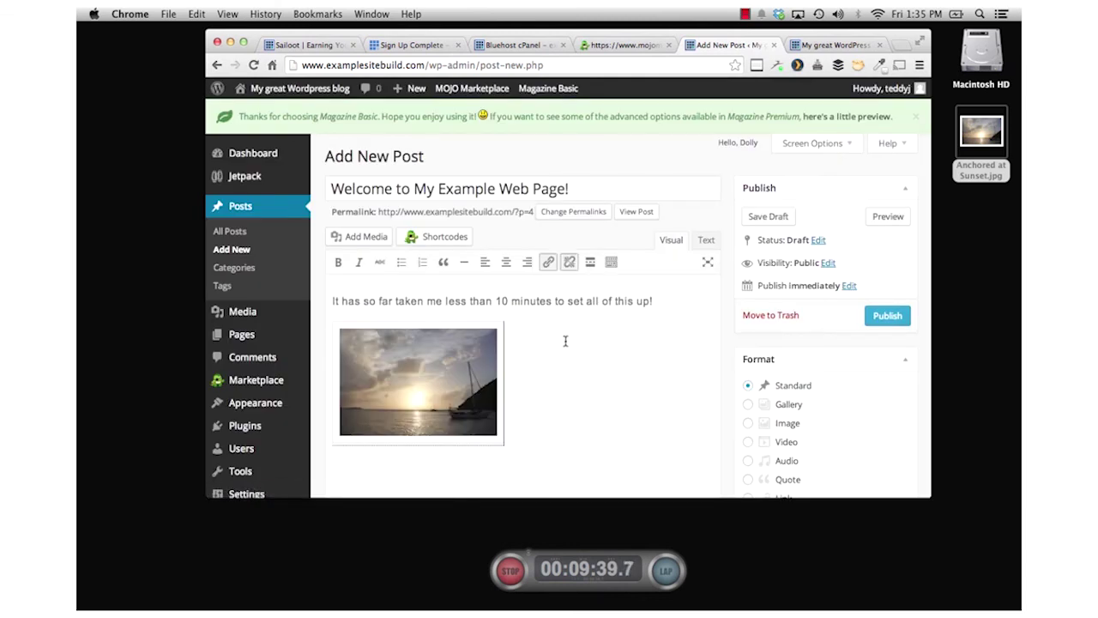
click(884, 316)
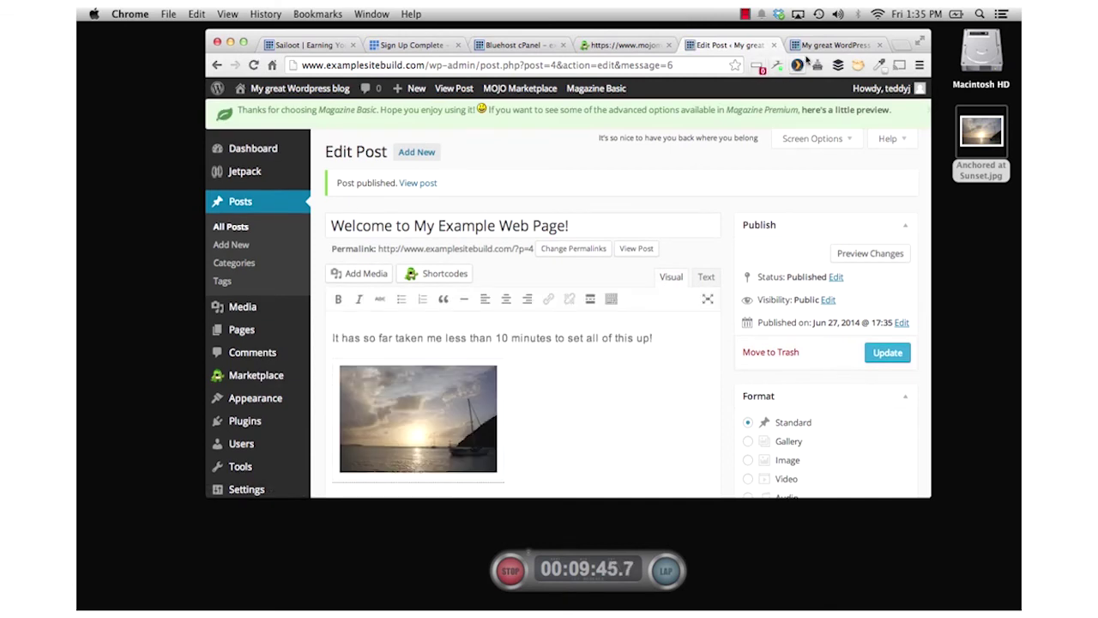
click(833, 44)
click(253, 65)
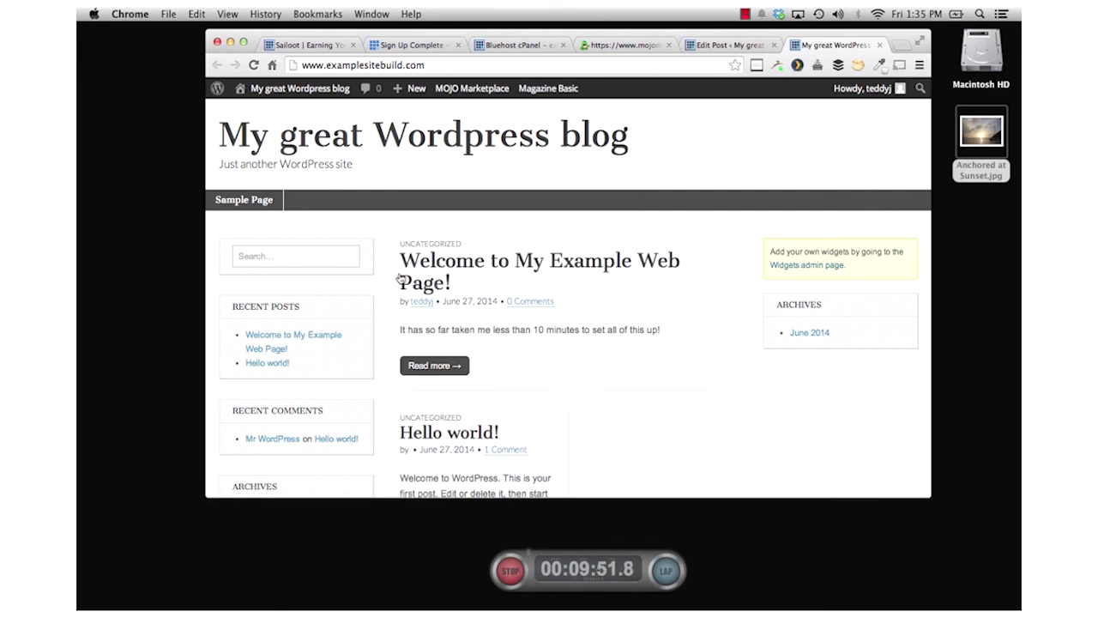
- Open the full welcome post on the blog, review it, and stop the setup timer
click(429, 368)
scroll(584, 400, down, 2)
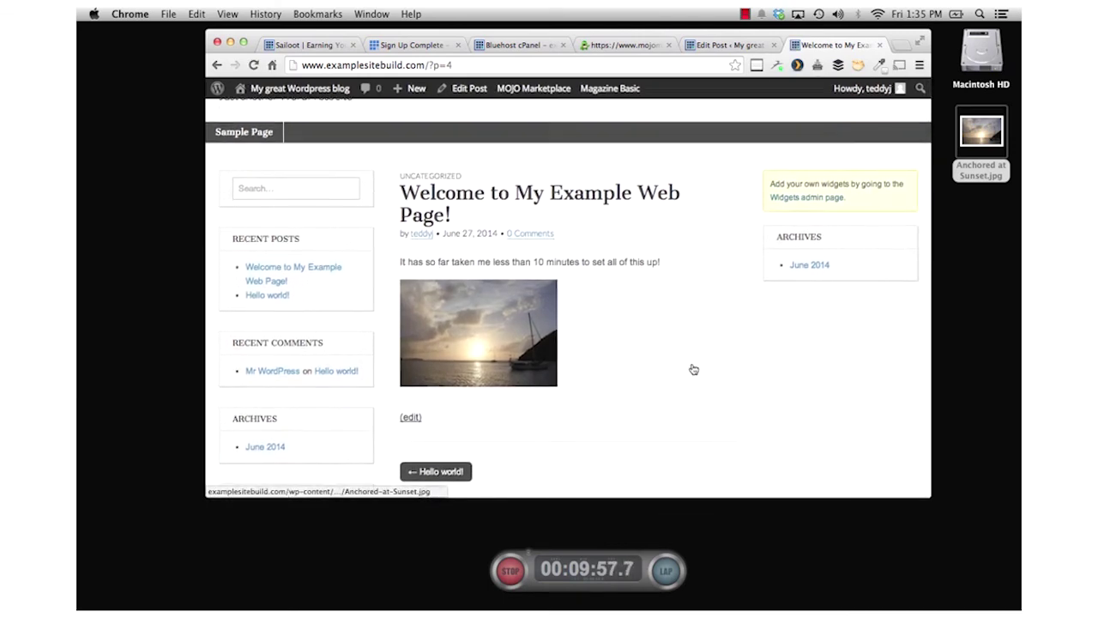
scroll(694, 369, up, 2)
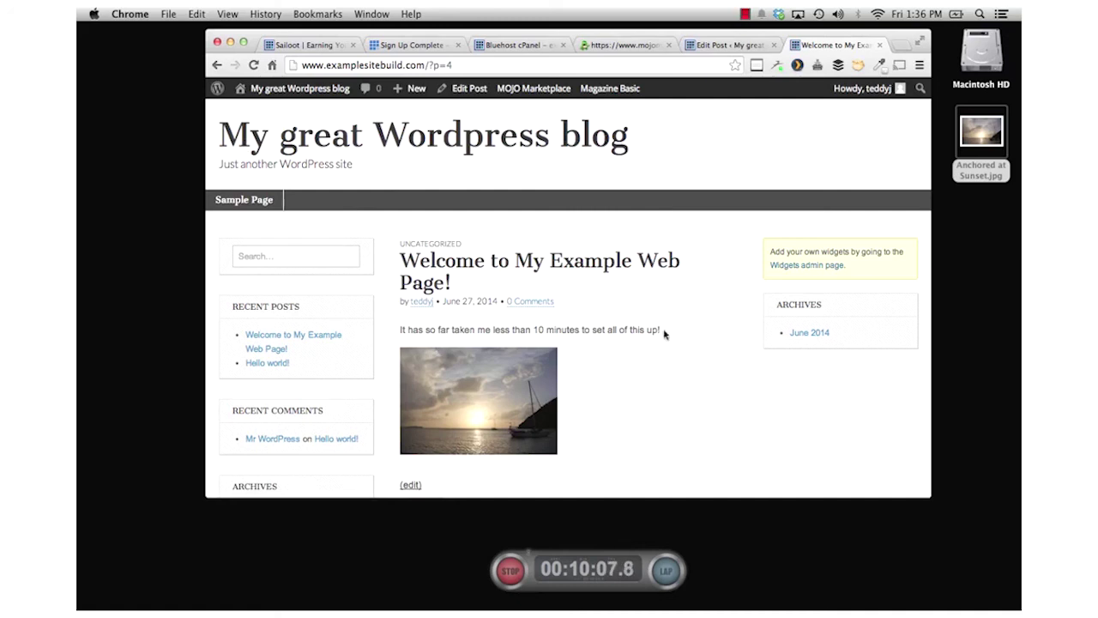
click(523, 568)
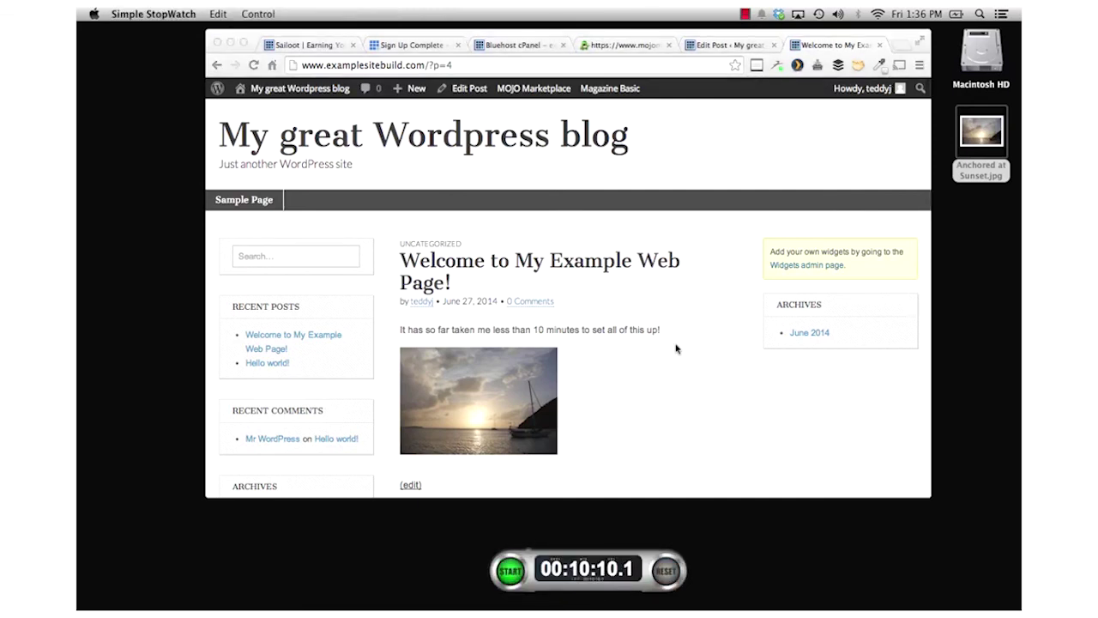